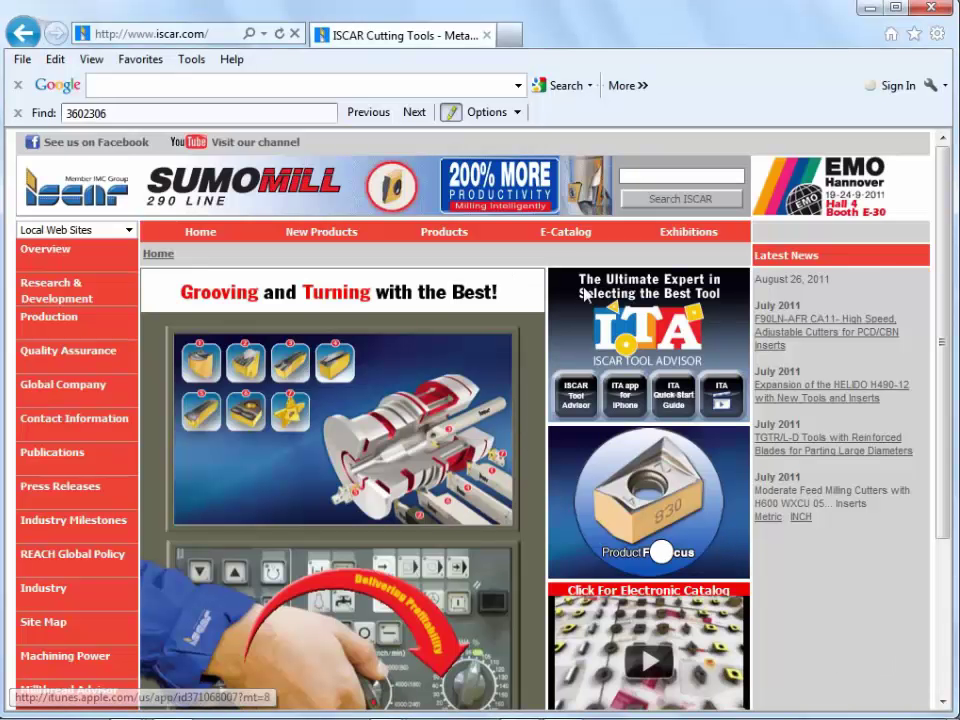
# Search the ISCAR eCatalog by product for 'ff fwx' to list FF FWX tools.
pyautogui.click(574, 241)
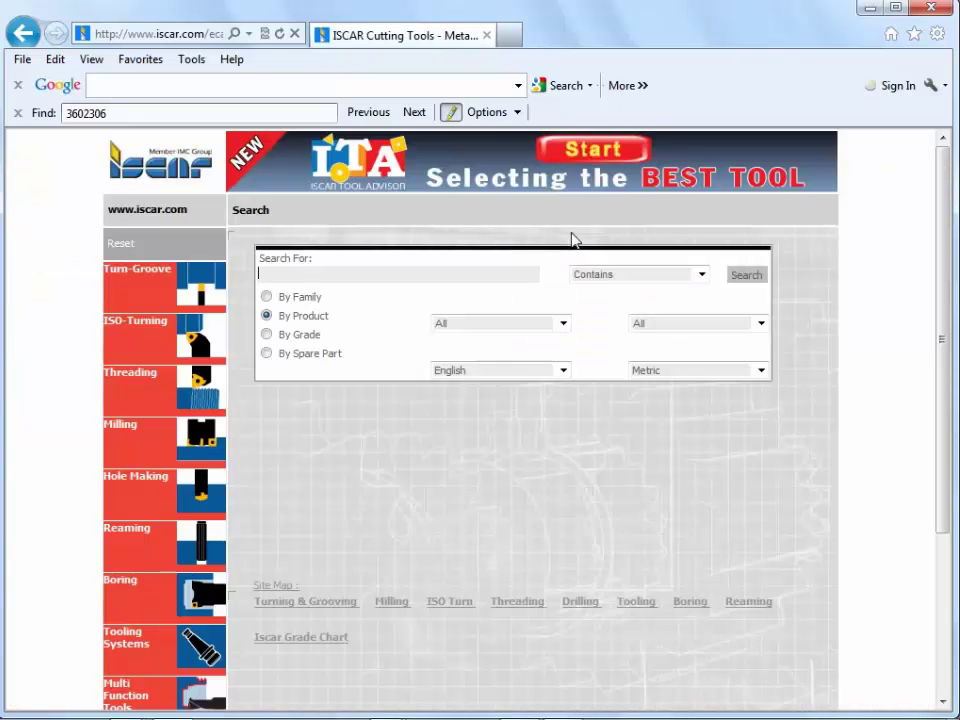
pyautogui.click(491, 276)
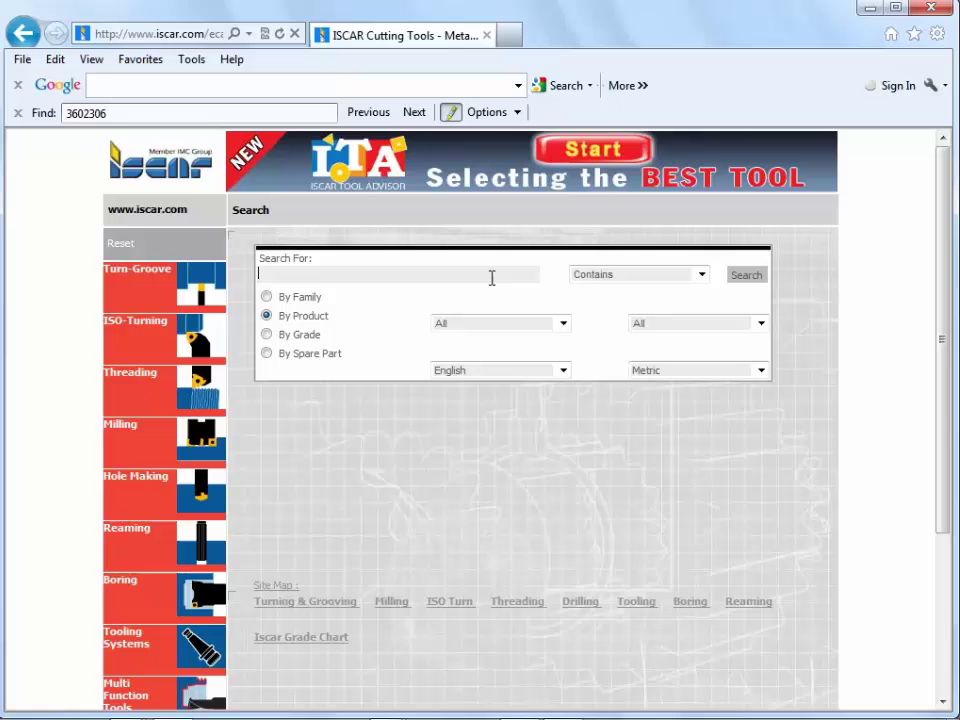
pyautogui.write('w')
pyautogui.press('BackSpace')
pyautogui.write('ff fwx')
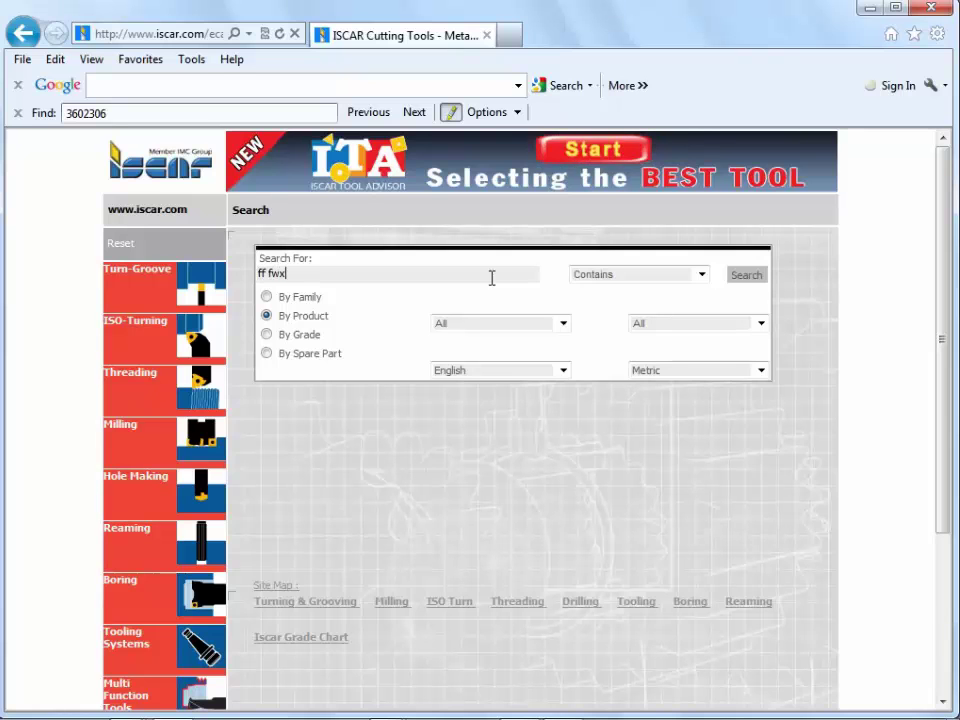
pyautogui.click(748, 279)
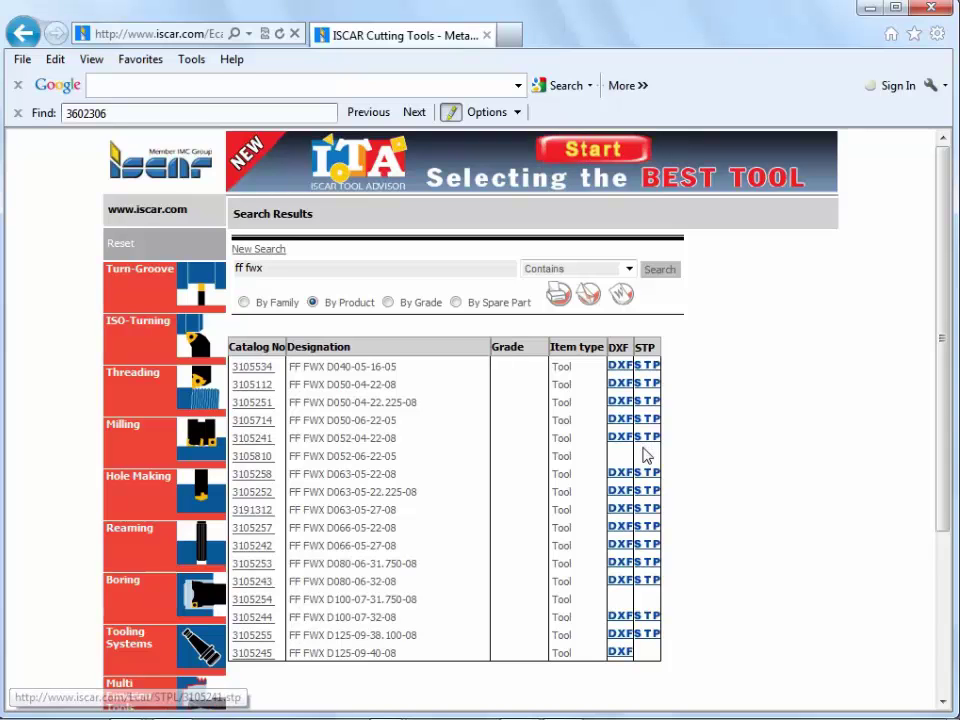
# Save 3105252's STP model into Solid_Tools_9Jun2011, replacing the existing 3105252.stp.
pyautogui.click(251, 494)
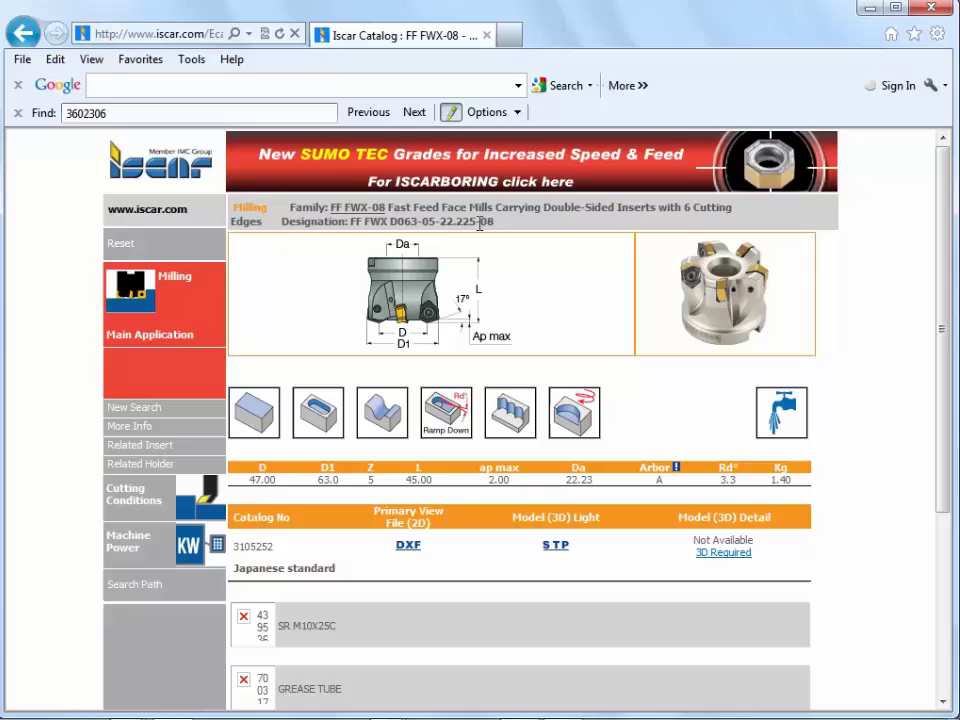
pyautogui.scroll(-2, 494, 481)
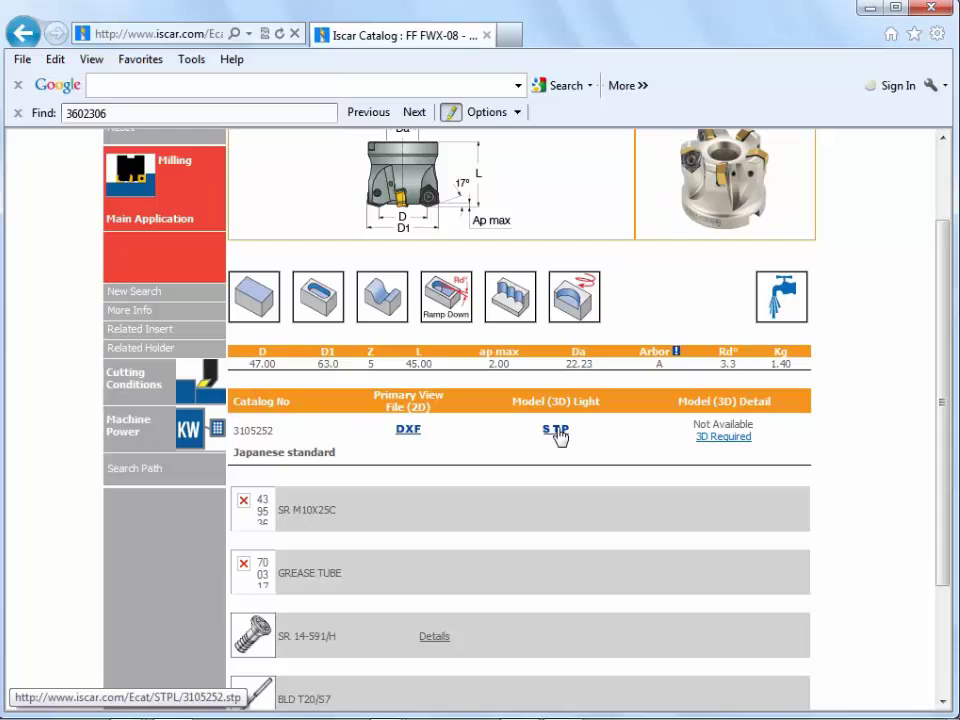
pyautogui.rightClick(557, 432)
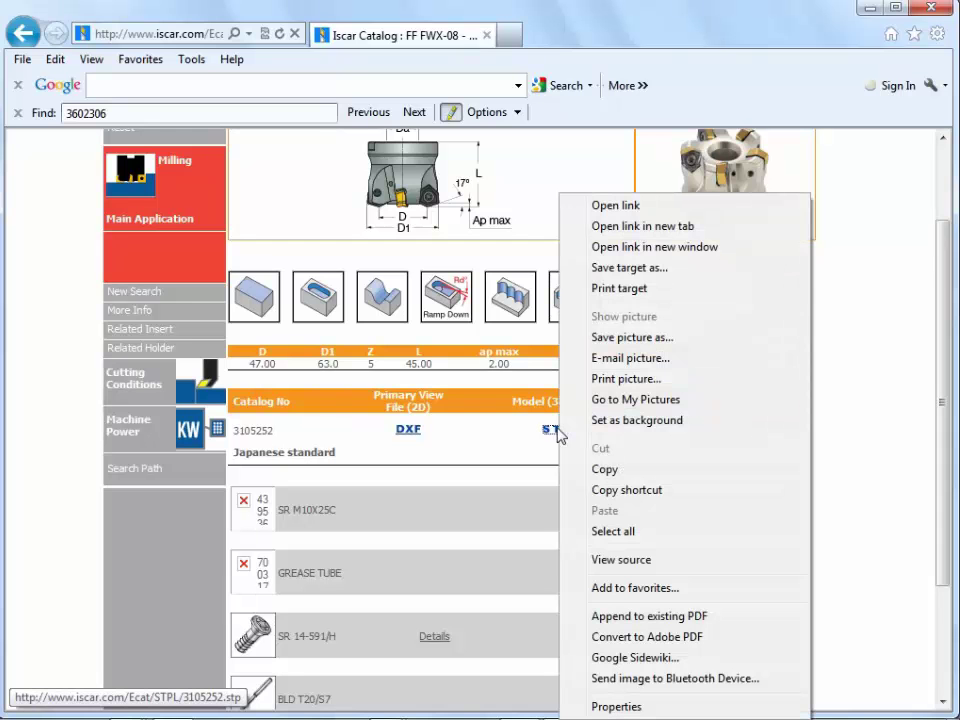
pyautogui.click(643, 268)
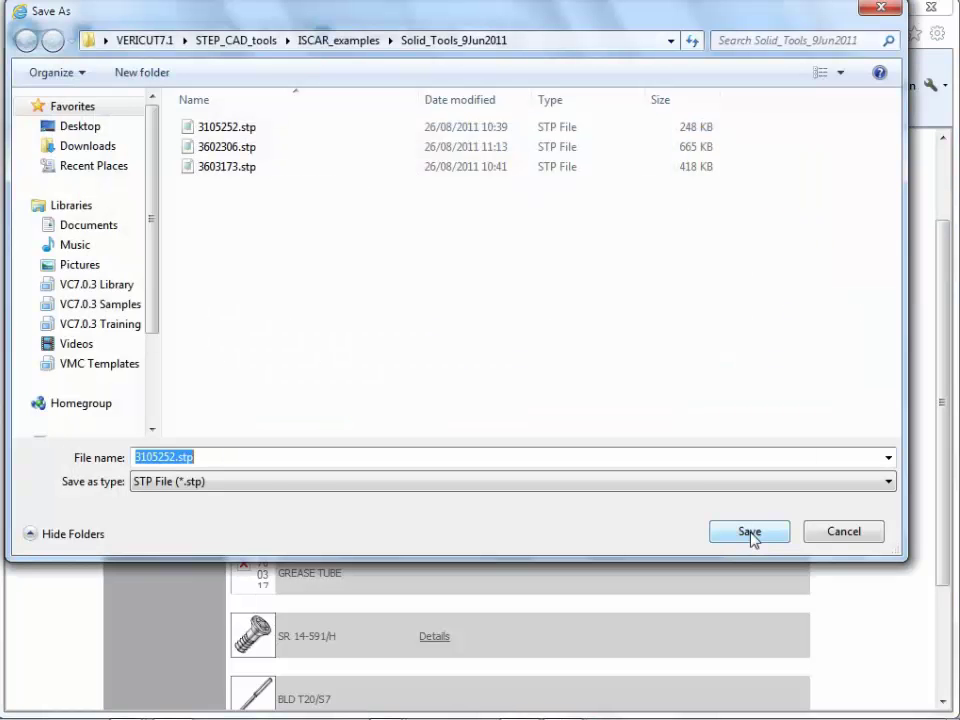
pyautogui.click(750, 533)
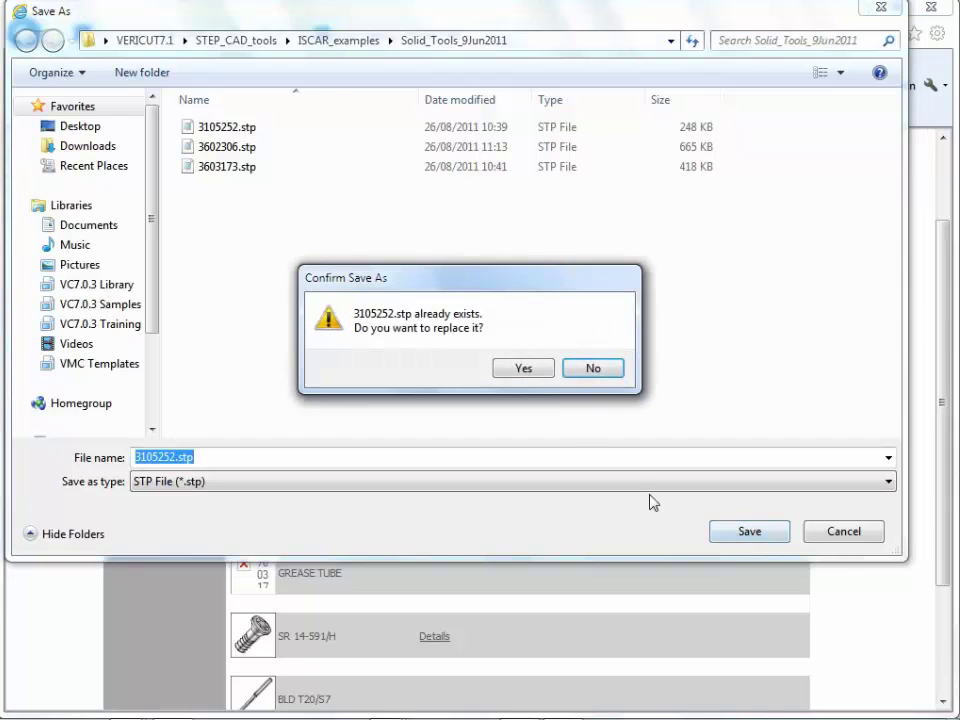
pyautogui.click(520, 368)
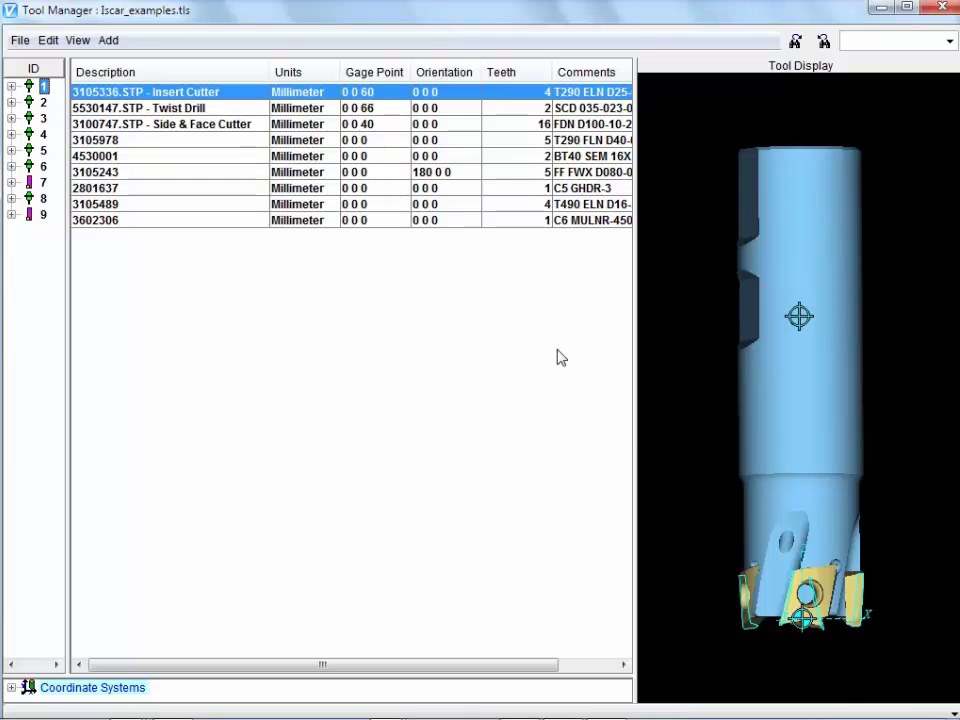
# Start a CAD Tool import with 3105252.stp from Solid_Tools_9Jun2011 as the CAD file.
pyautogui.click(19, 42)
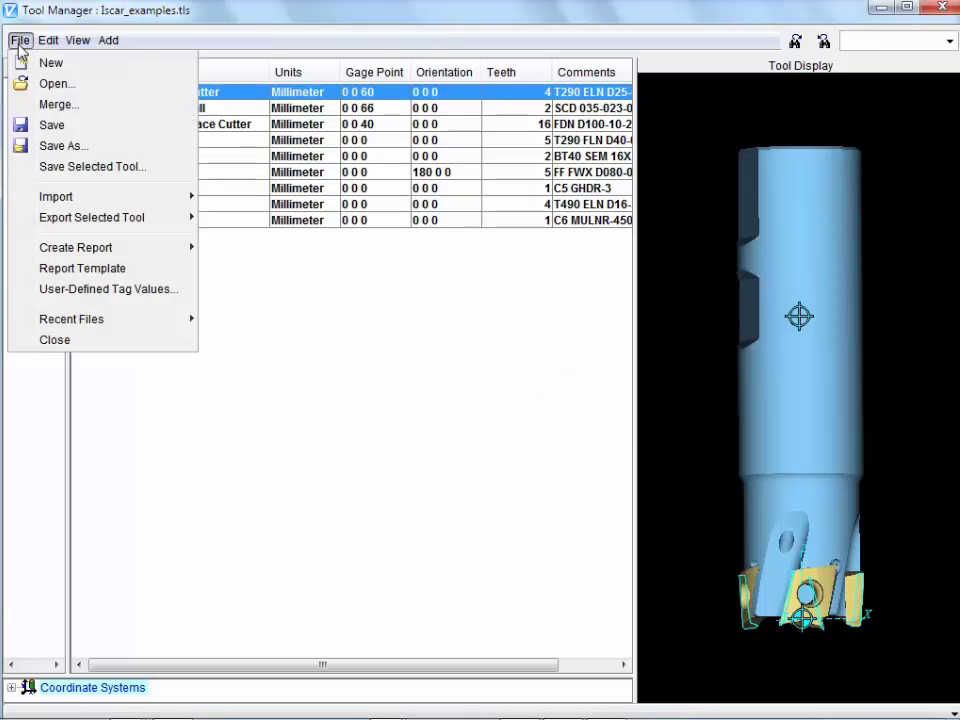
pyautogui.moveTo(97, 199)
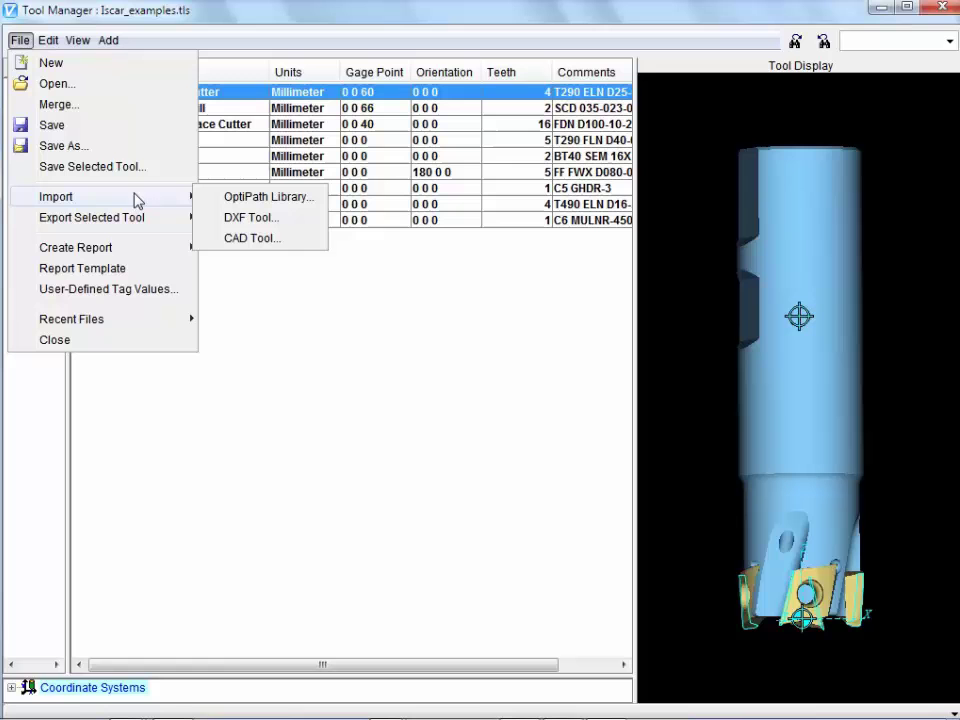
pyautogui.click(254, 239)
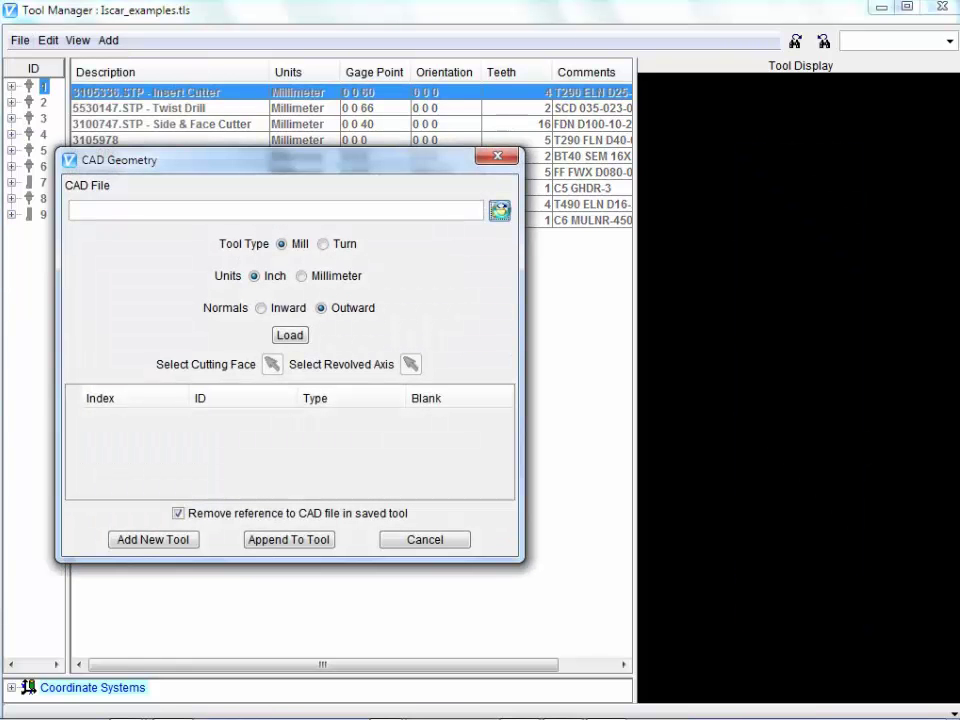
pyautogui.click(499, 210)
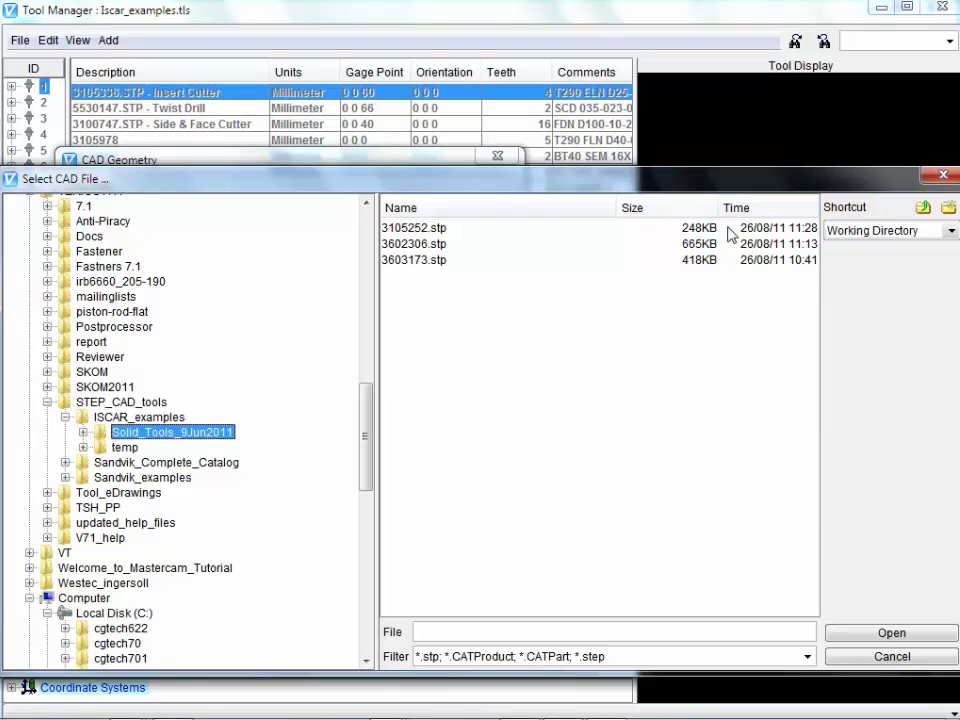
pyautogui.click(450, 229)
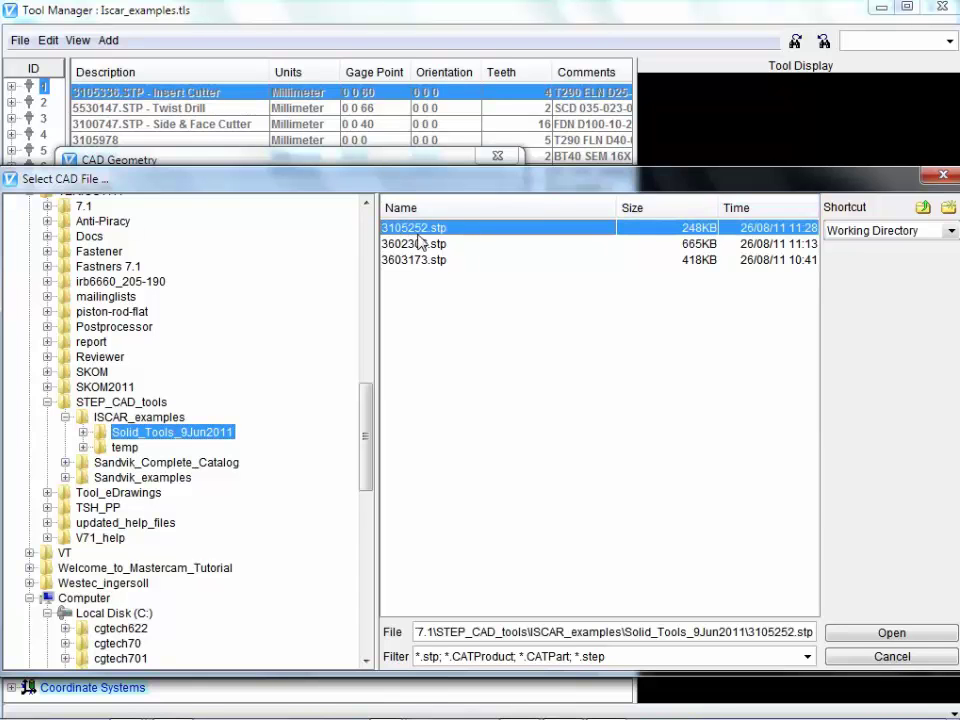
pyautogui.click(871, 634)
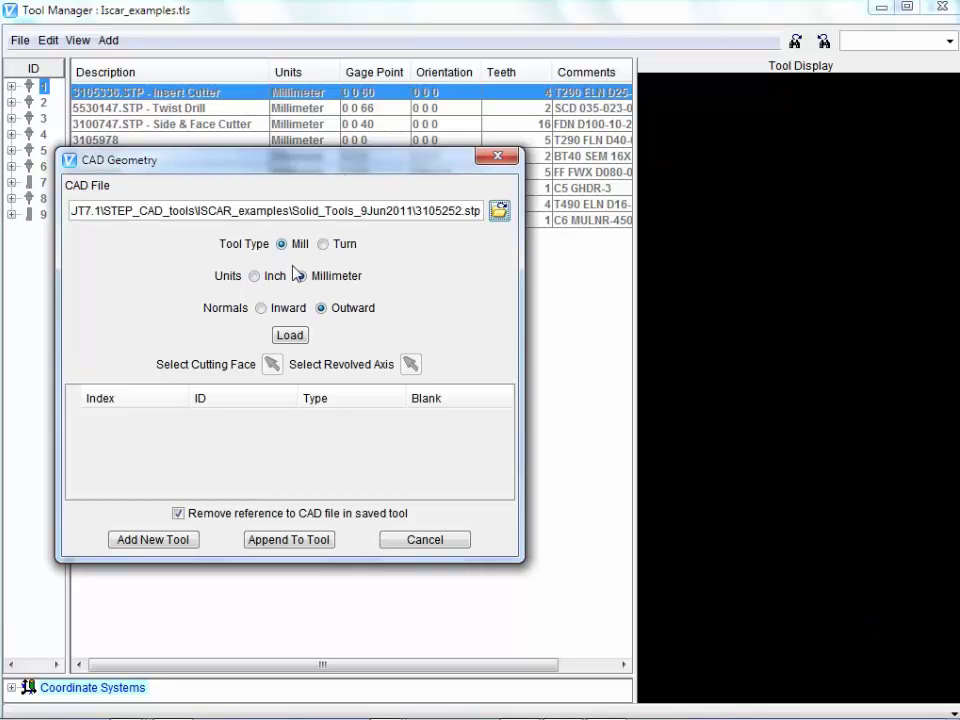
# Load the 3105252 geometry and set component 31's type to Holder.
pyautogui.click(298, 337)
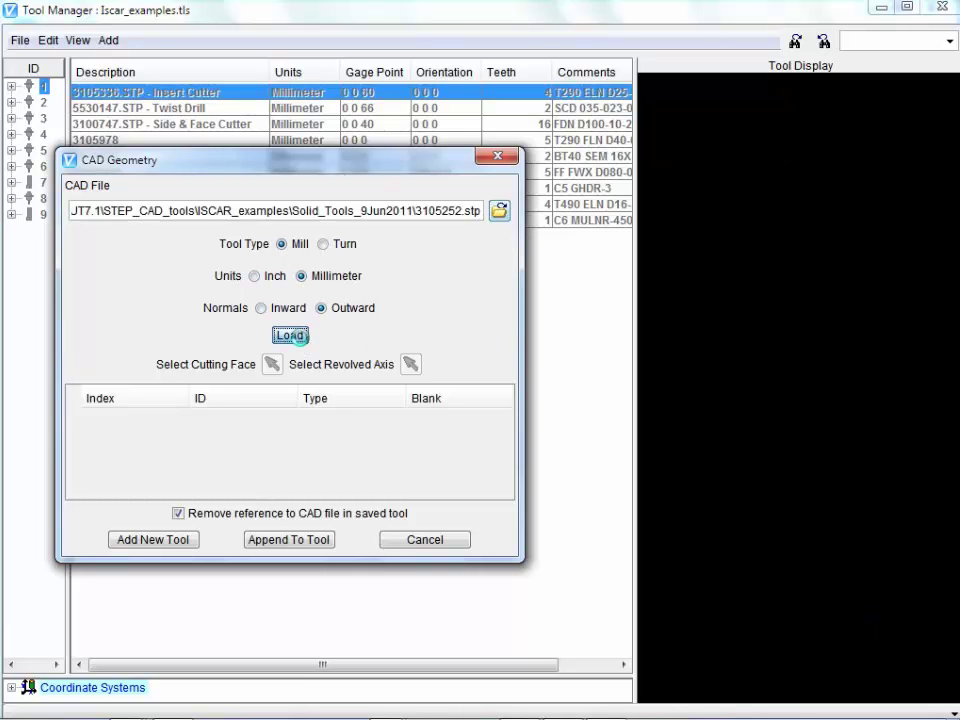
pyautogui.click(820, 440)
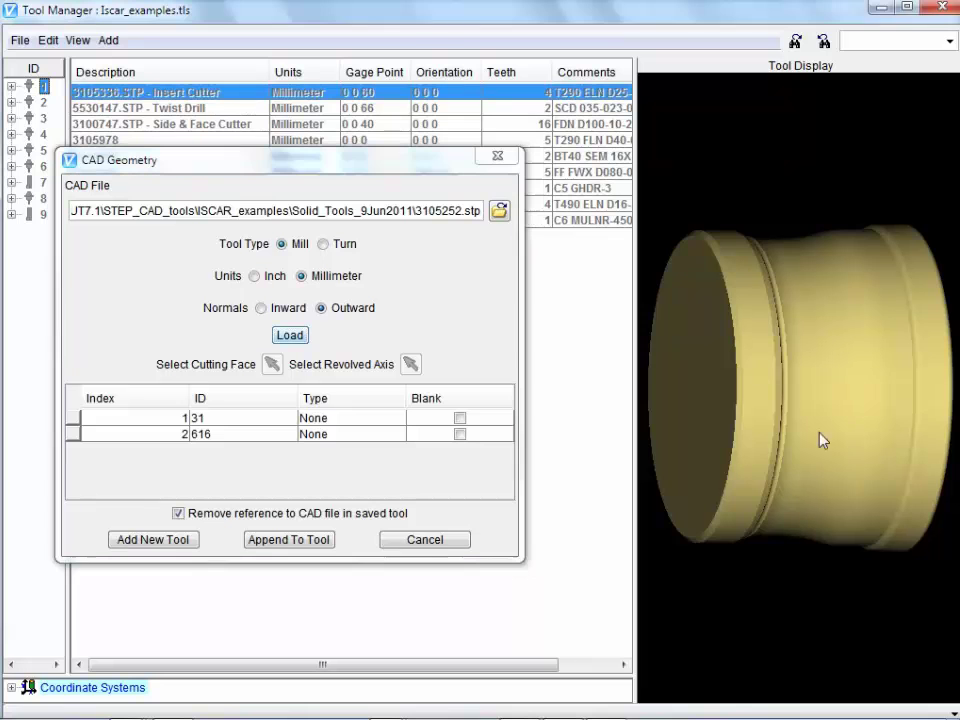
pyautogui.moveTo(820, 440); pyautogui.dragTo(763, 415)
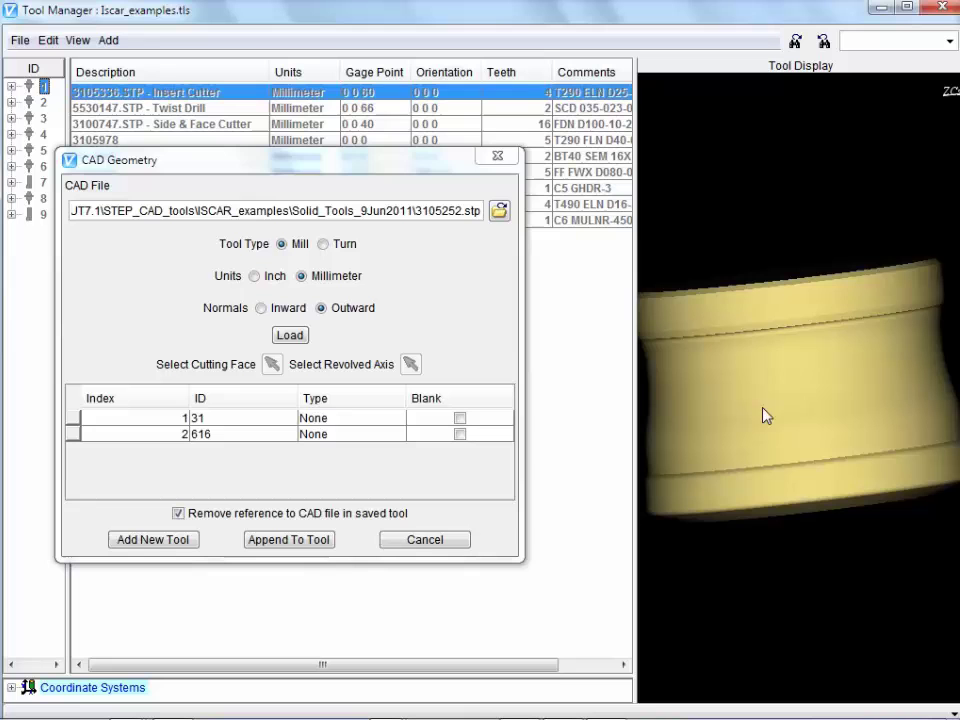
pyautogui.click(686, 392)
pyautogui.click(319, 422)
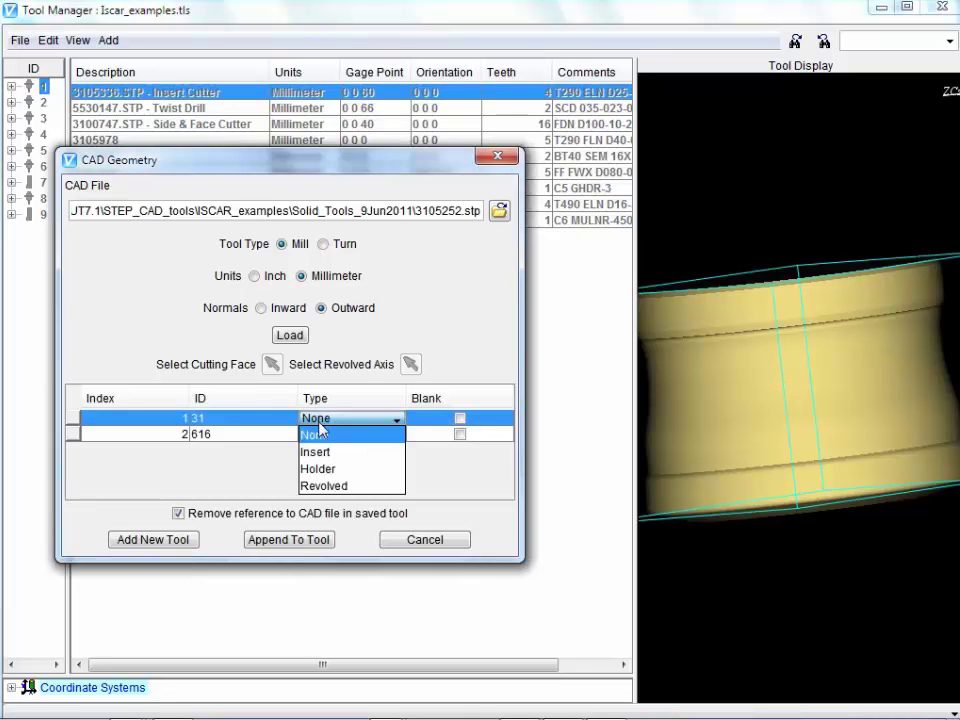
pyautogui.click(320, 469)
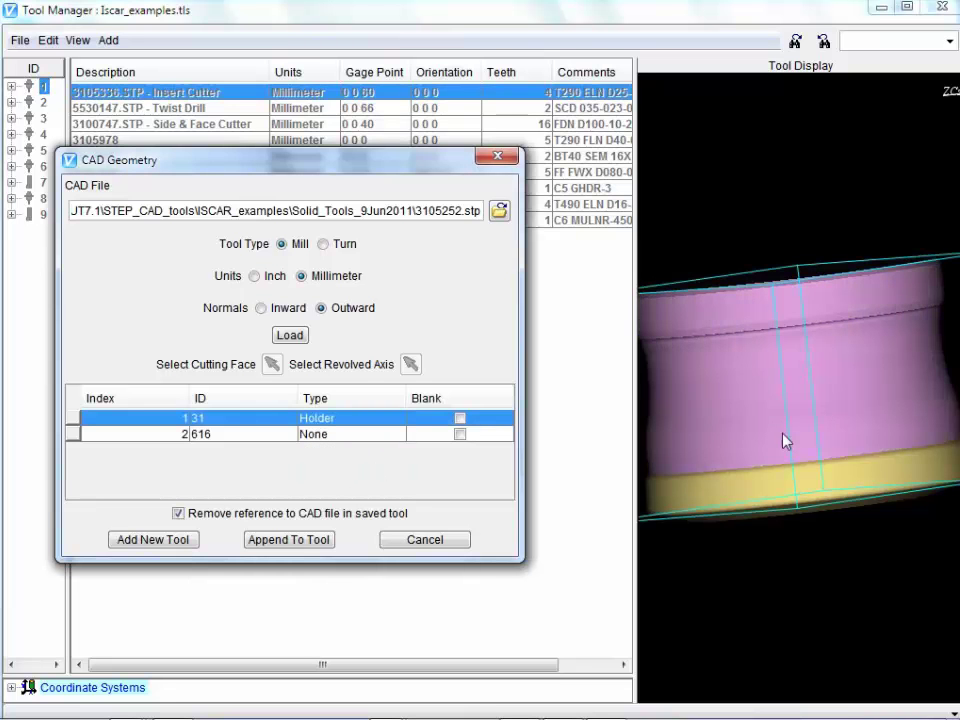
# Set component 616's type to Revolved and pick its revolve axis on the model.
pyautogui.moveTo(785, 441); pyautogui.dragTo(606, 373, button='middle')
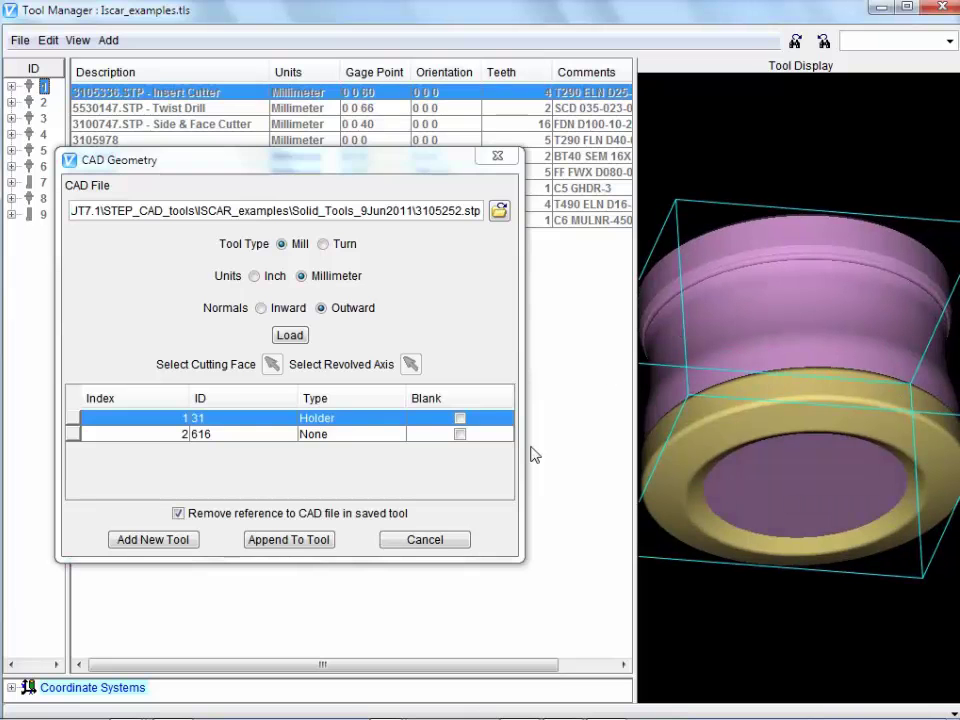
pyautogui.click(697, 465)
pyautogui.click(385, 437)
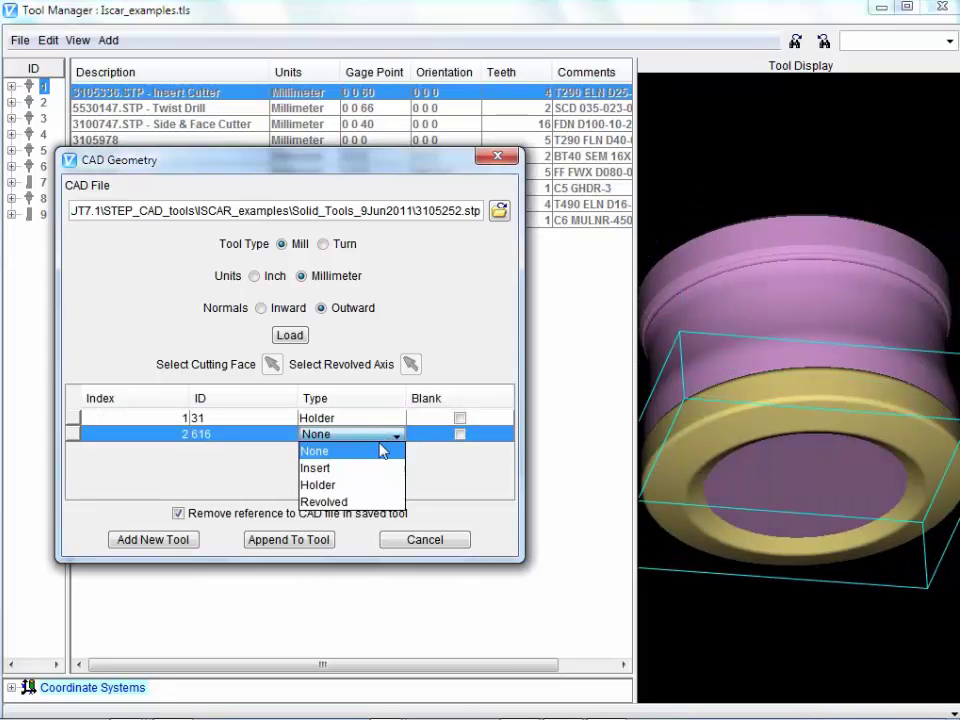
pyautogui.click(372, 501)
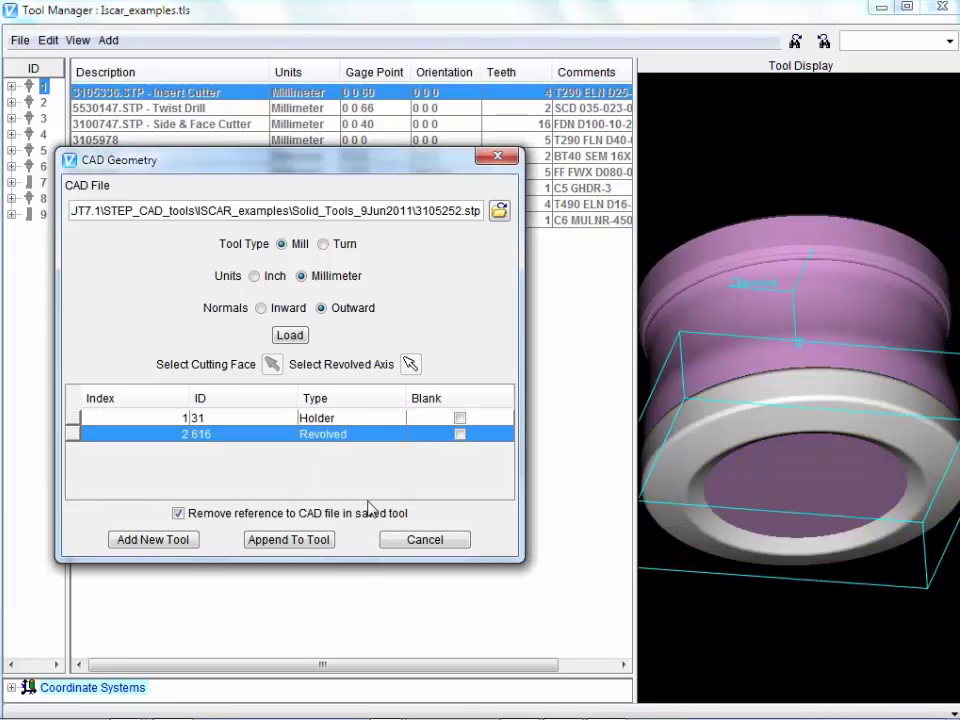
pyautogui.click(411, 364)
pyautogui.click(800, 416)
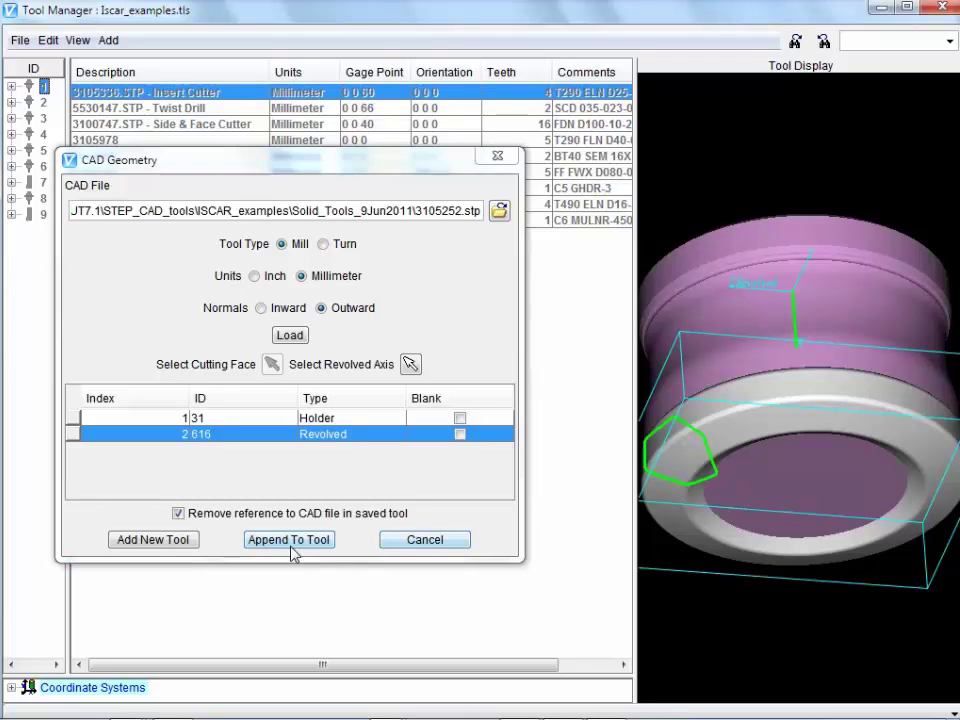
# Add the imported geometry as new tool 3105252 and inspect it in Tool Display.
pyautogui.click(153, 540)
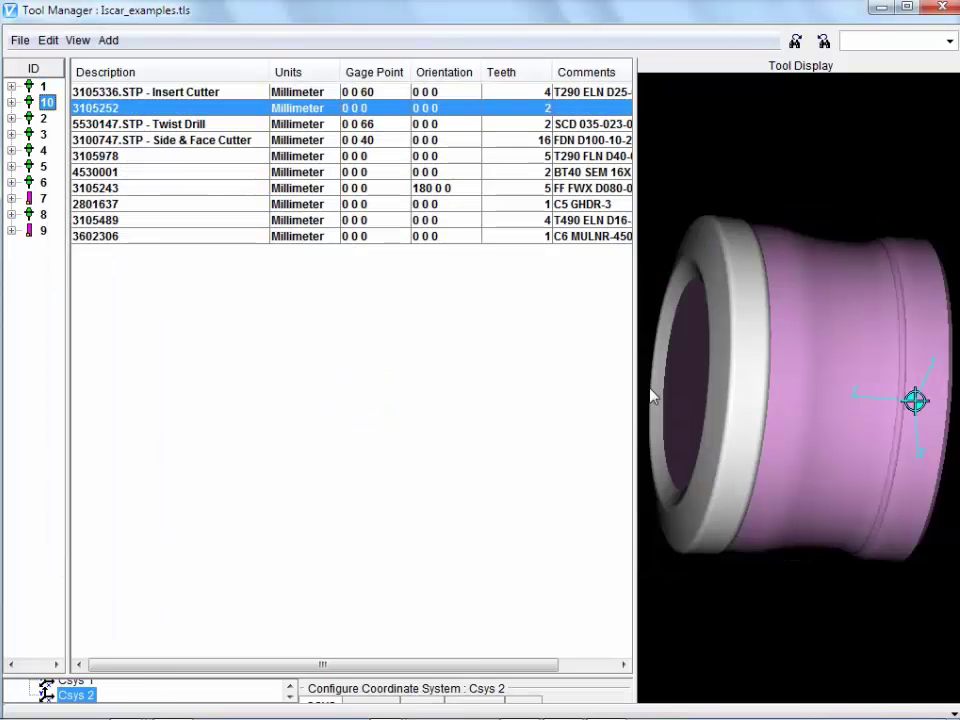
pyautogui.moveTo(752, 347); pyautogui.dragTo(788, 407, button='middle')
pyautogui.scroll(-1, 787, 407)
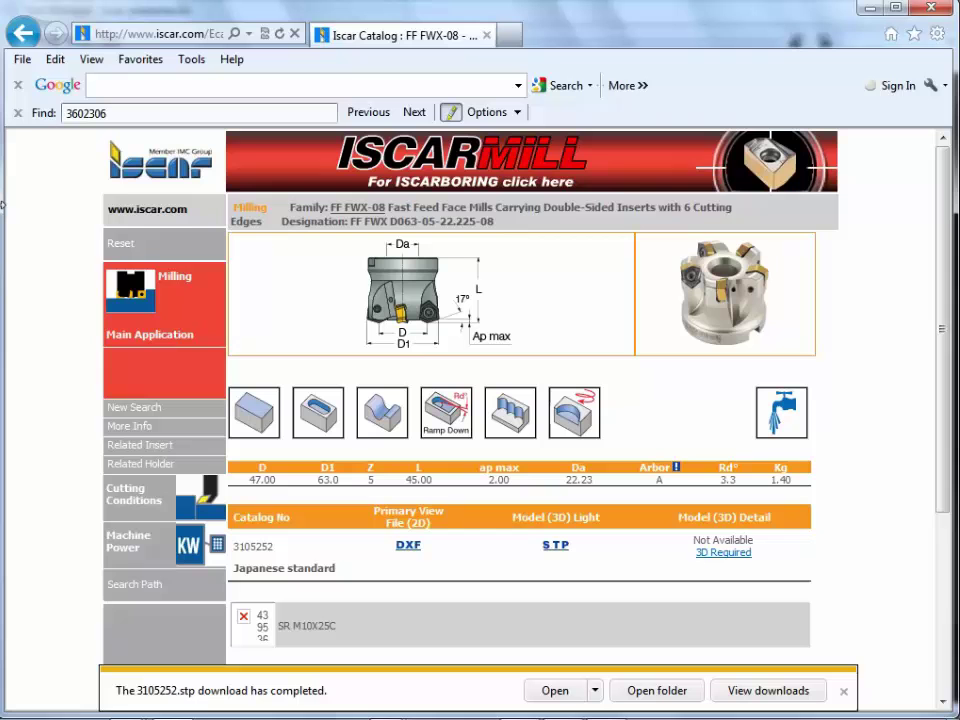
# Run a fresh By Product search for 'C6' in the ISCAR eCatalog.
pyautogui.click(128, 246)
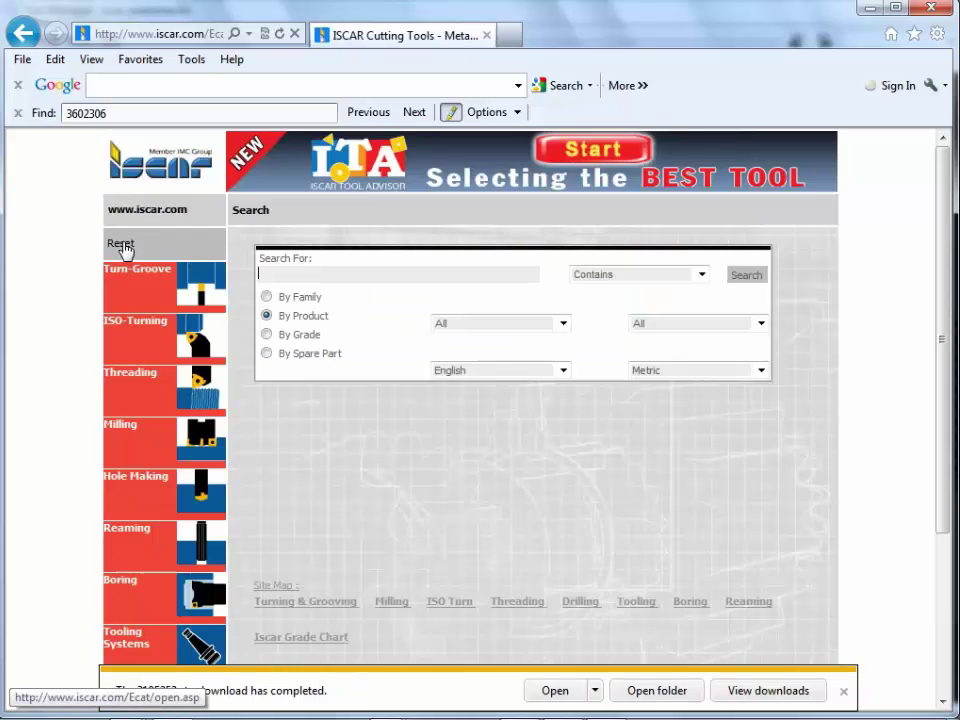
pyautogui.click(304, 276)
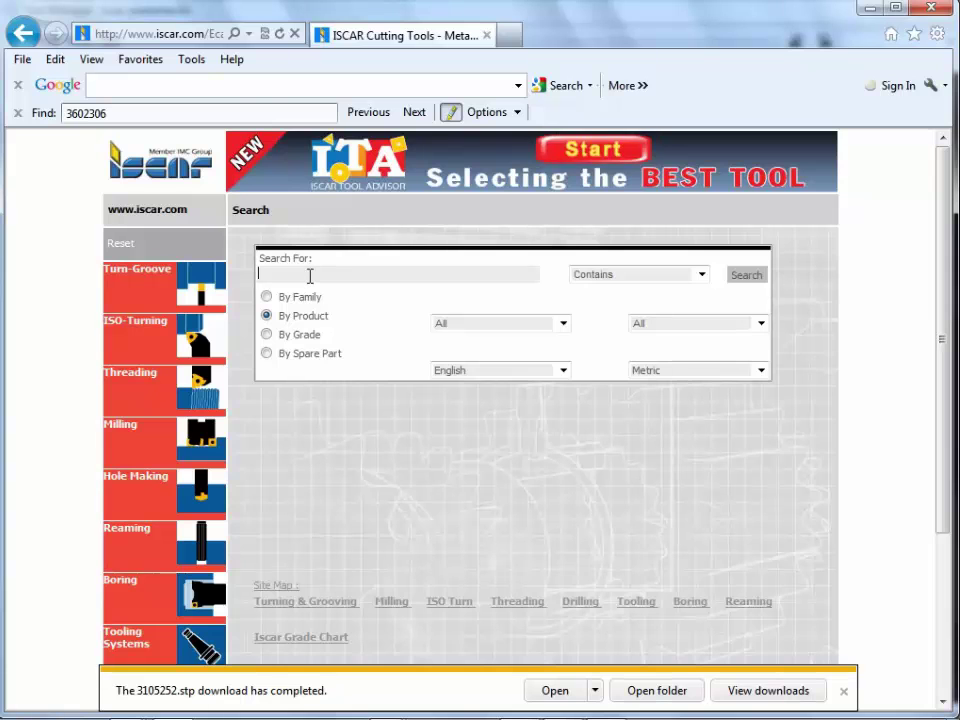
pyautogui.write('C')
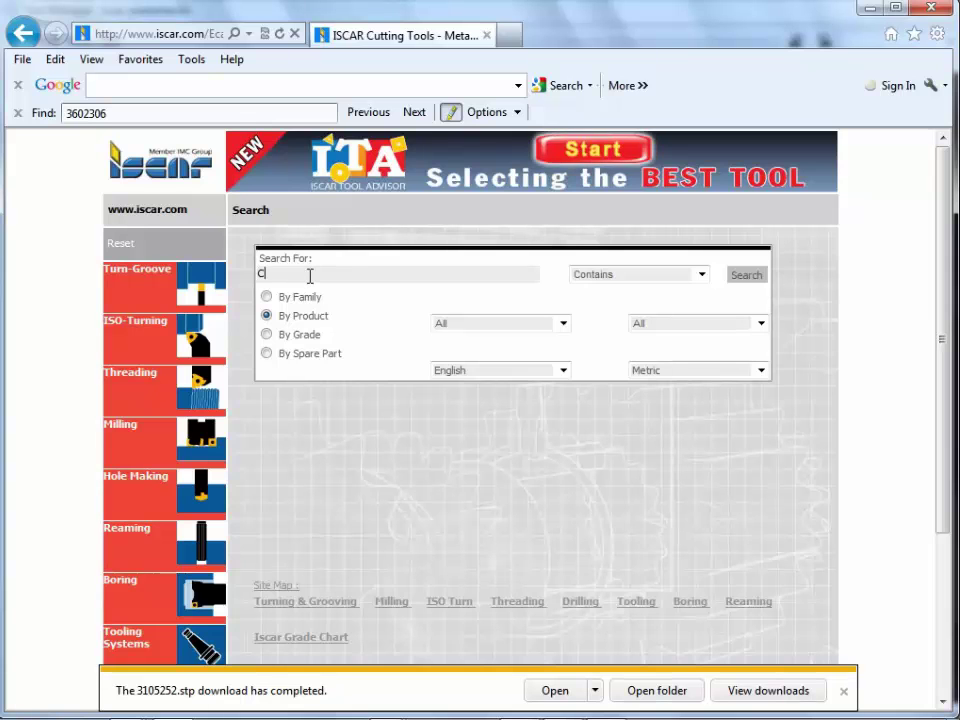
pyautogui.write('6')
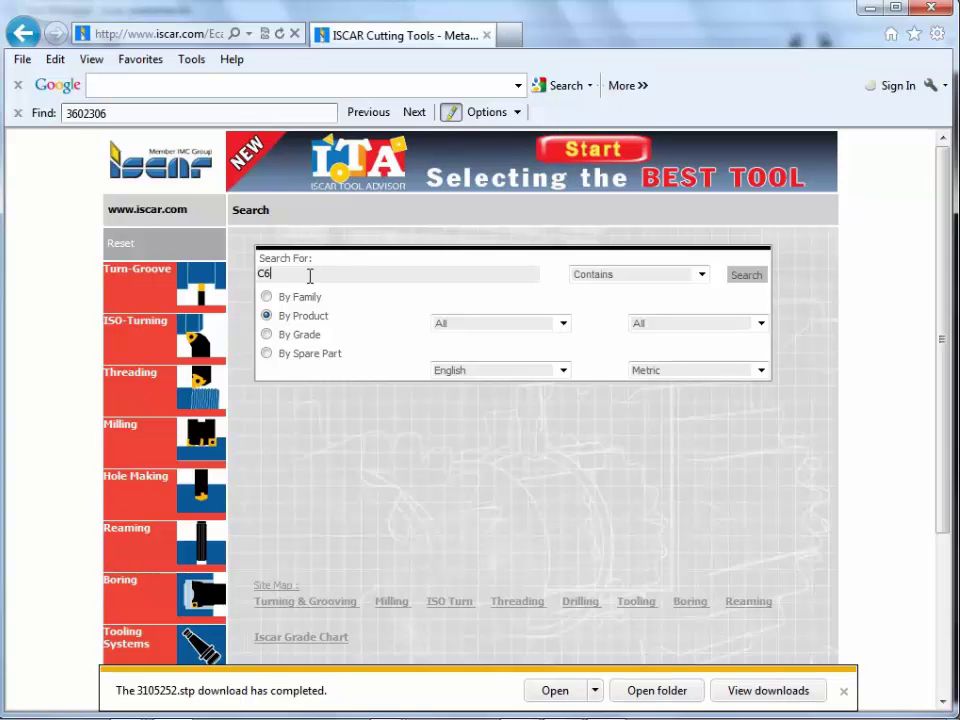
pyautogui.click(757, 278)
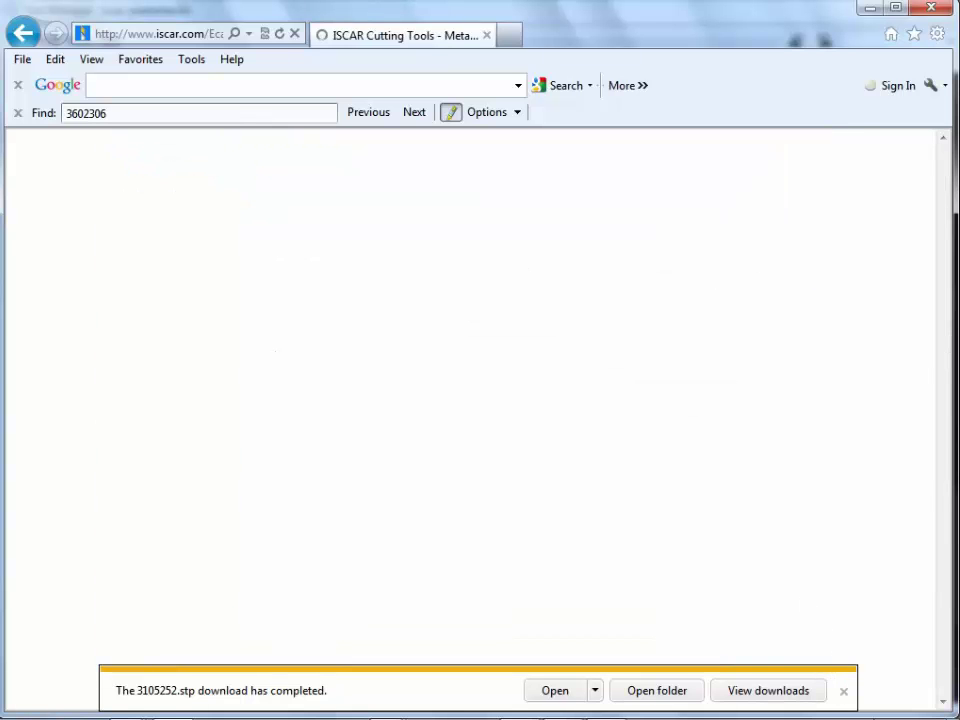
pyautogui.moveTo(870, 716)
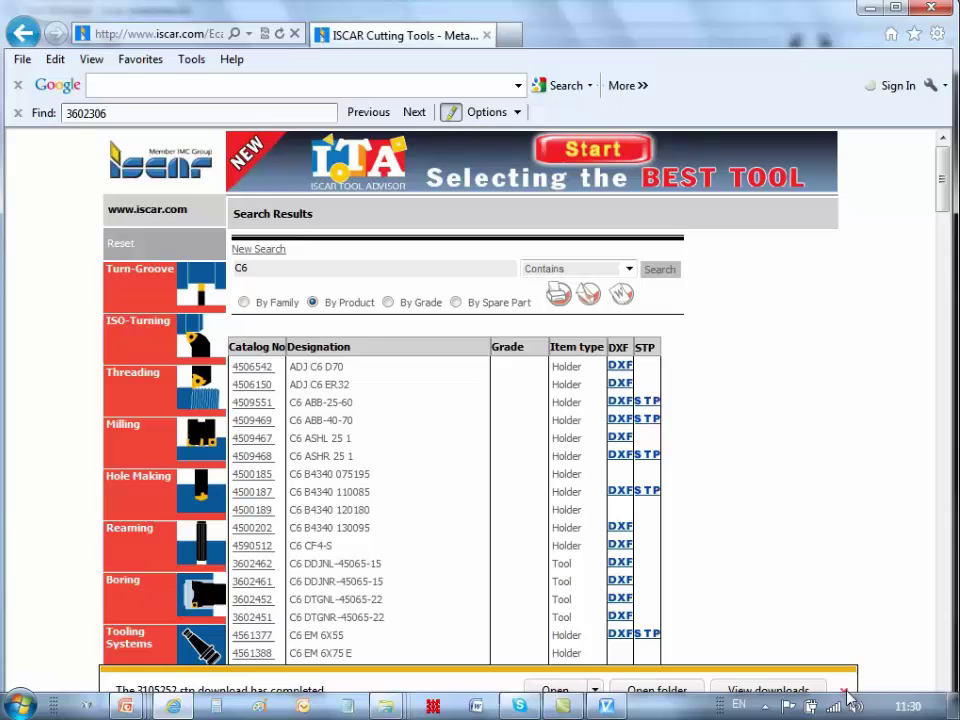
# Scroll the C6 results and open catalog number 3602306, C6 MULNR-45065-12MW.
pyautogui.click(845, 692)
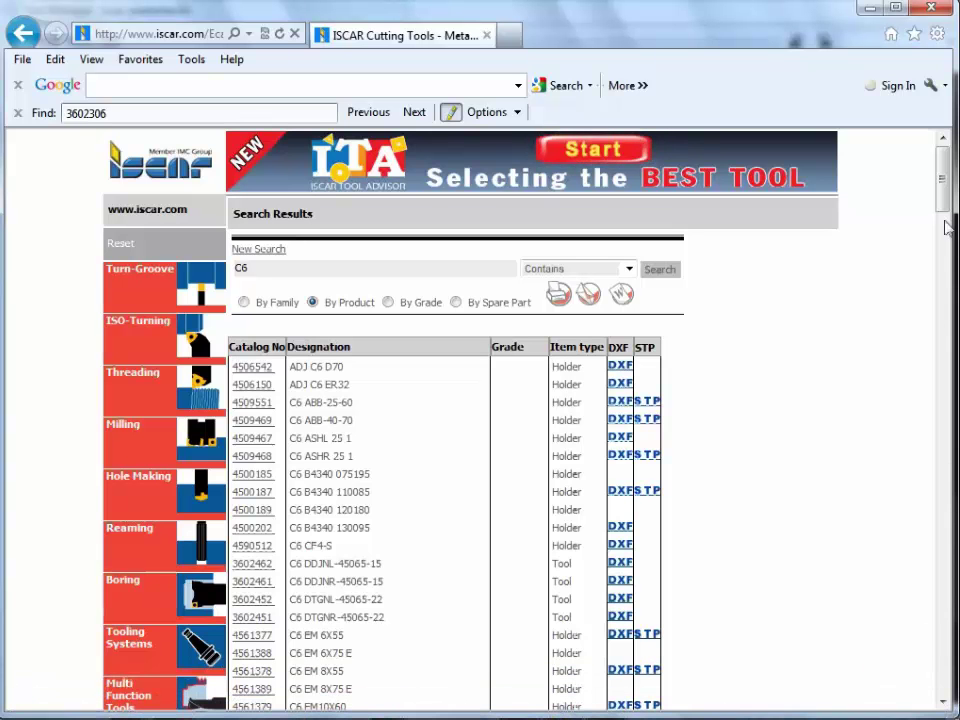
pyautogui.moveTo(945, 199); pyautogui.dragTo(945, 248)
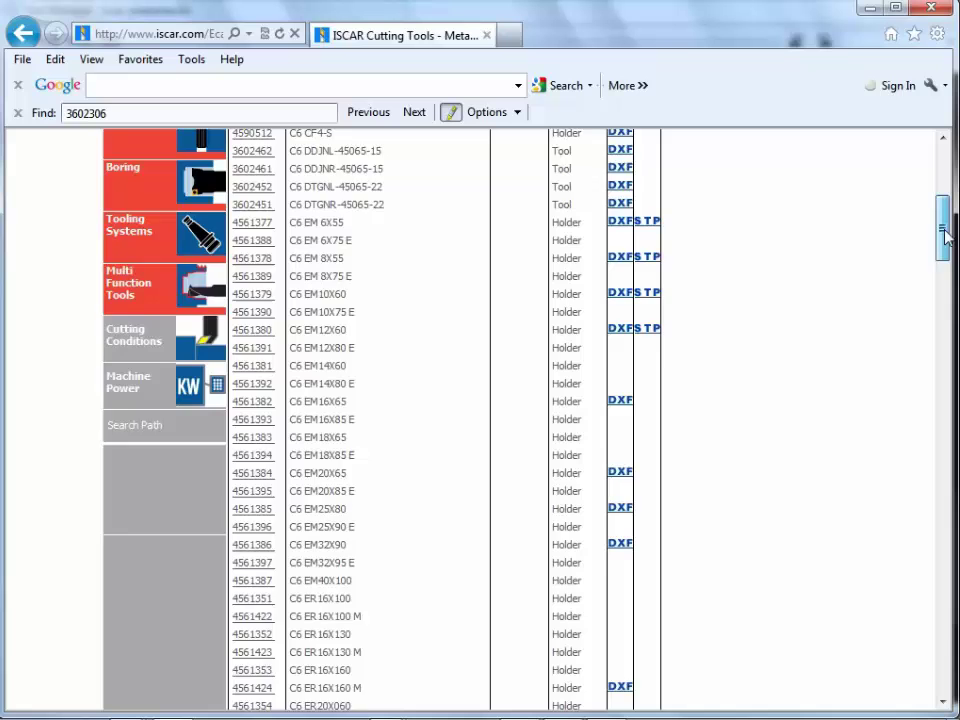
pyautogui.moveTo(946, 233); pyautogui.dragTo(953, 313)
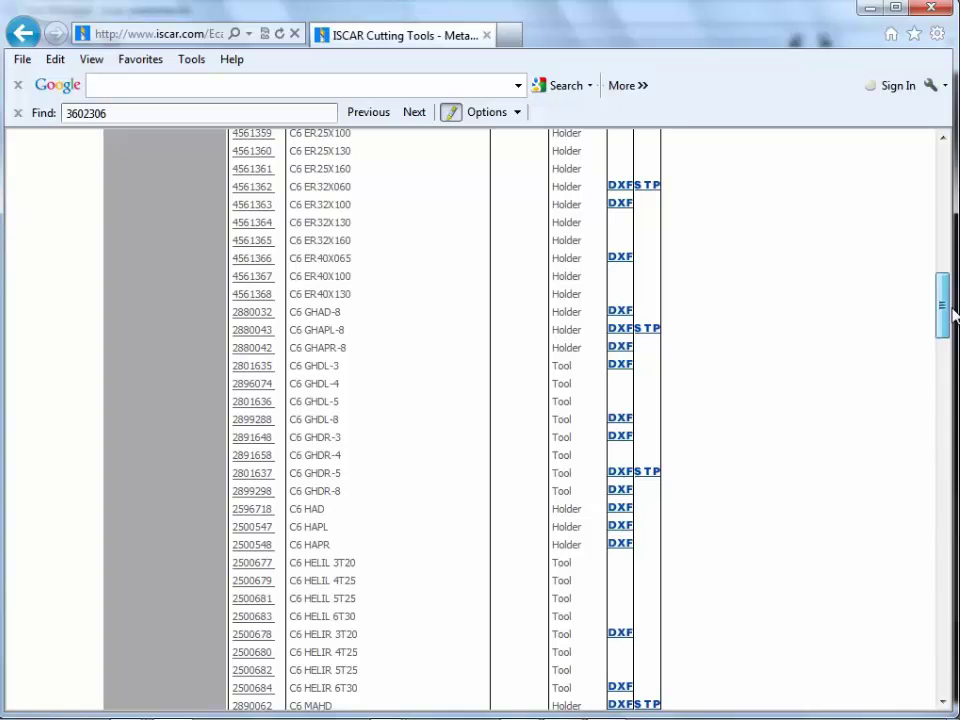
pyautogui.scroll(-5, 936, 308)
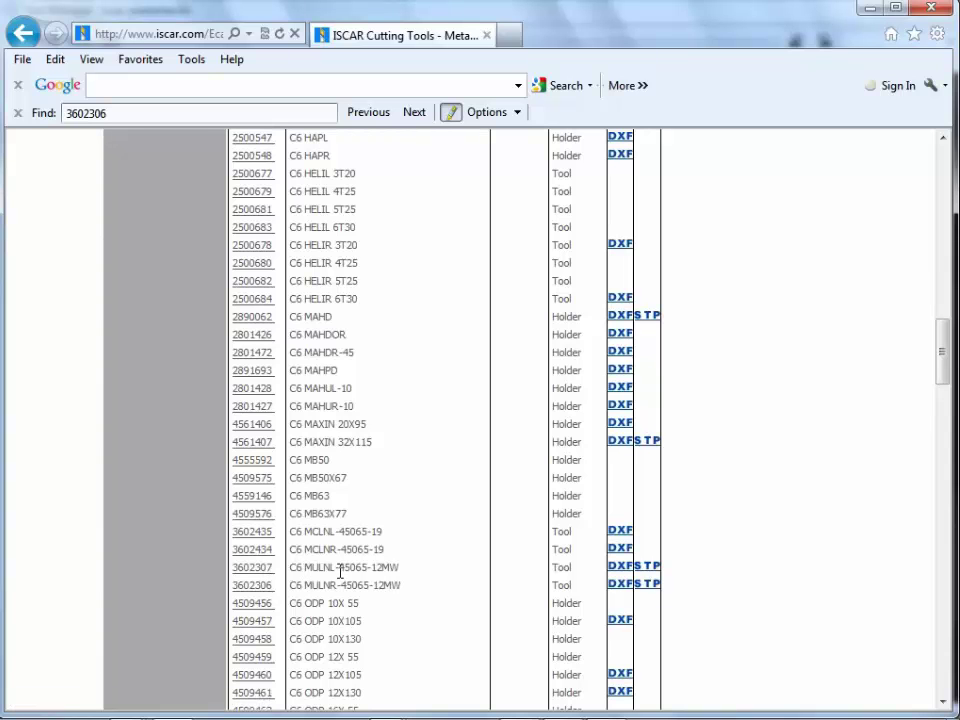
pyautogui.click(251, 592)
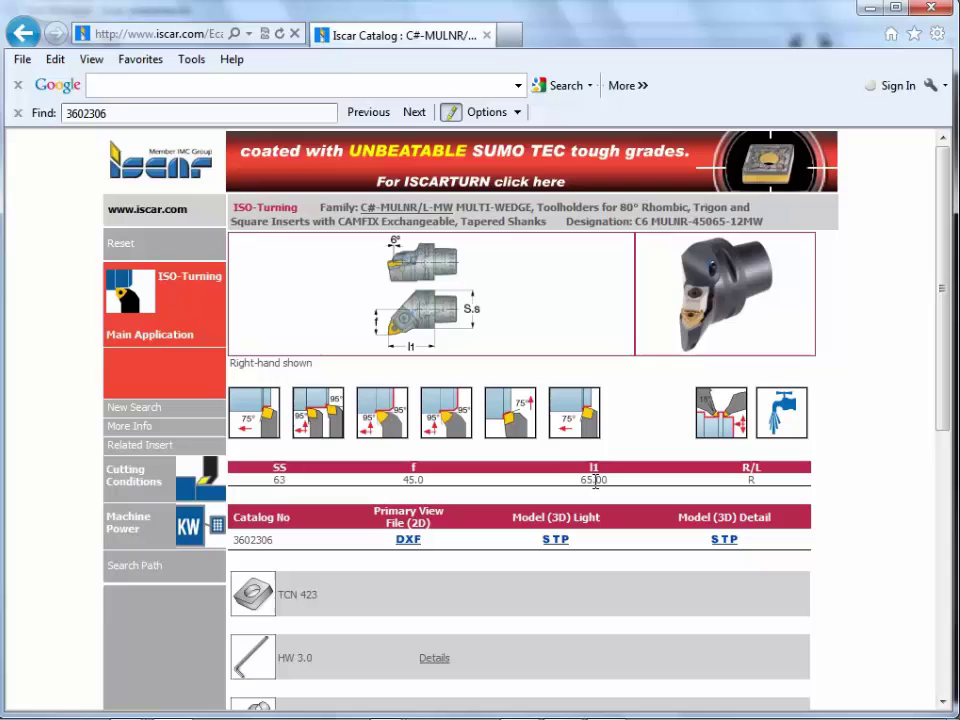
# Save the light 3D STP model as 3602306.stp in Solid_Tools_9Jun2011, replacing the old copy.
pyautogui.click(556, 541)
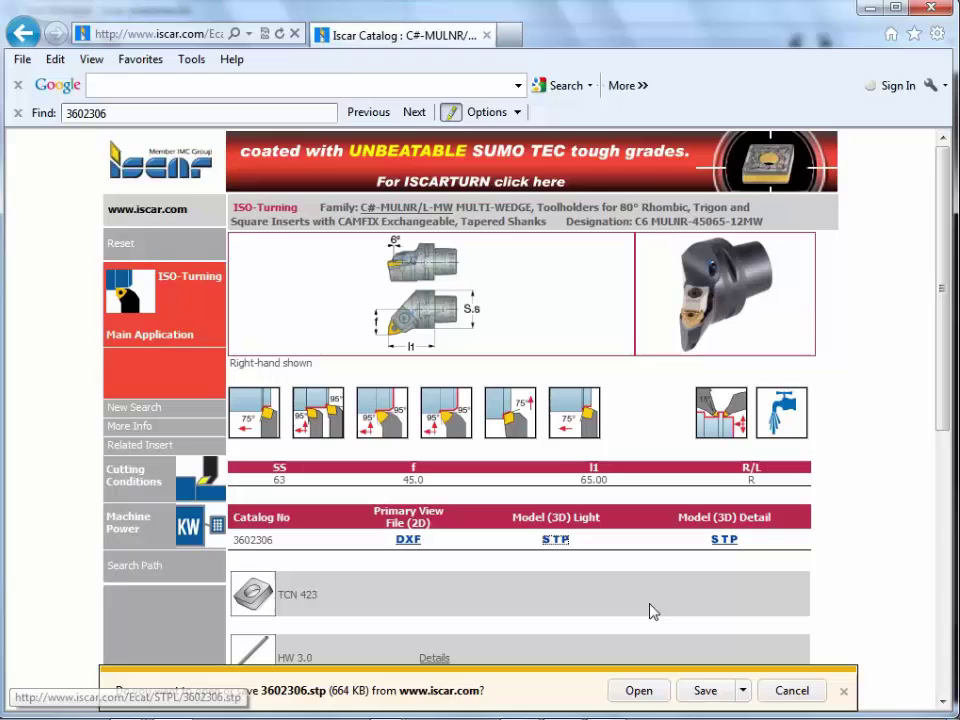
pyautogui.click(744, 691)
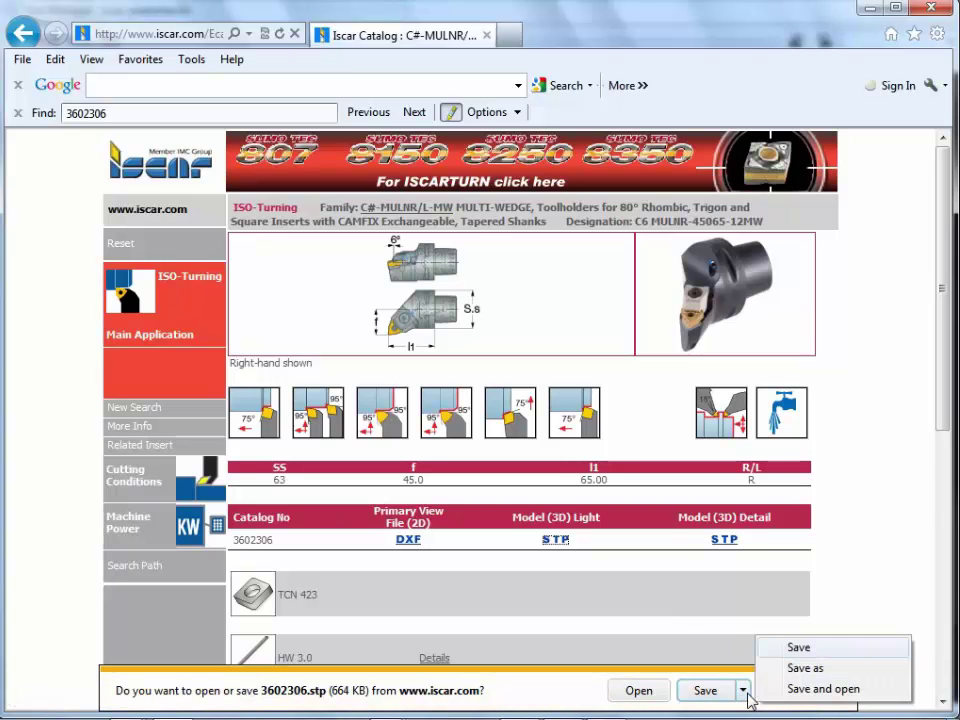
pyautogui.click(793, 668)
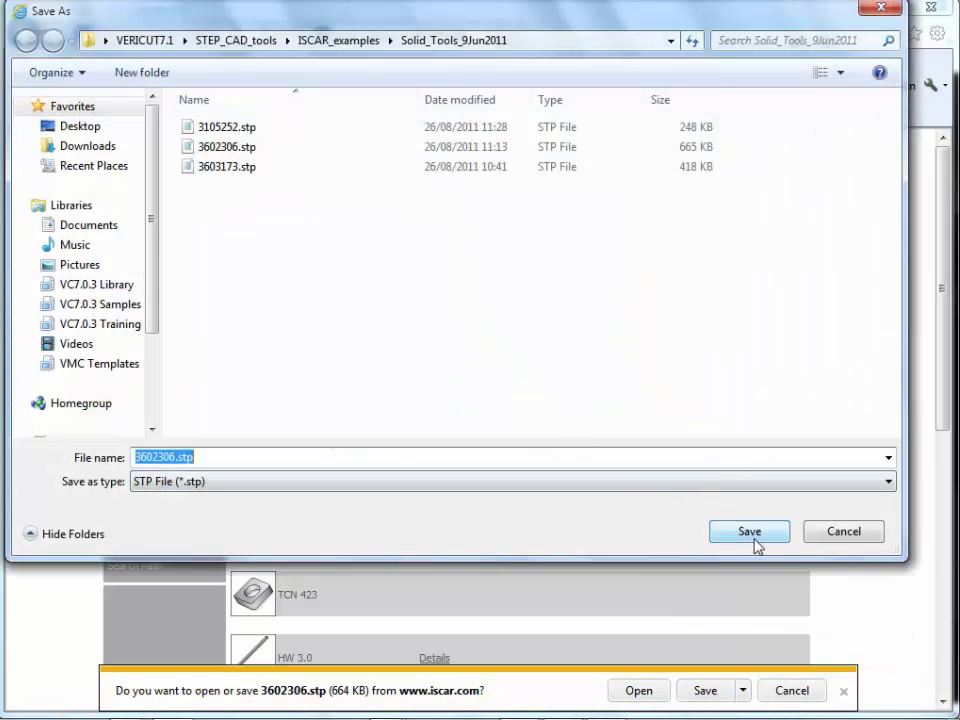
pyautogui.click(752, 537)
pyautogui.click(524, 369)
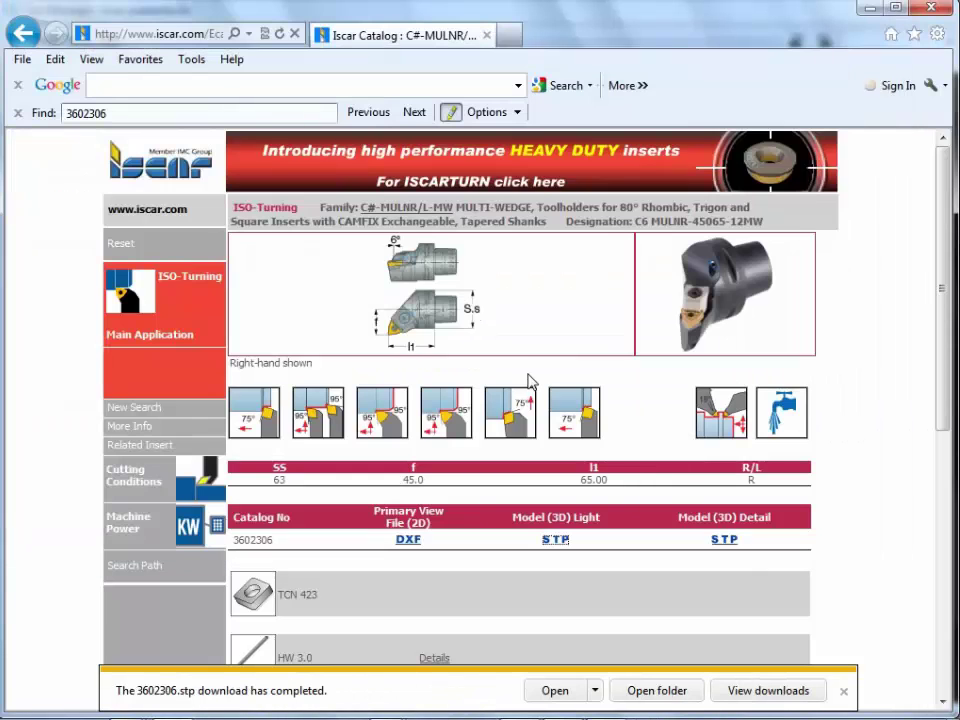
# Start a CAD Tool import with 3602306.stp as the CAD file.
pyautogui.click(843, 691)
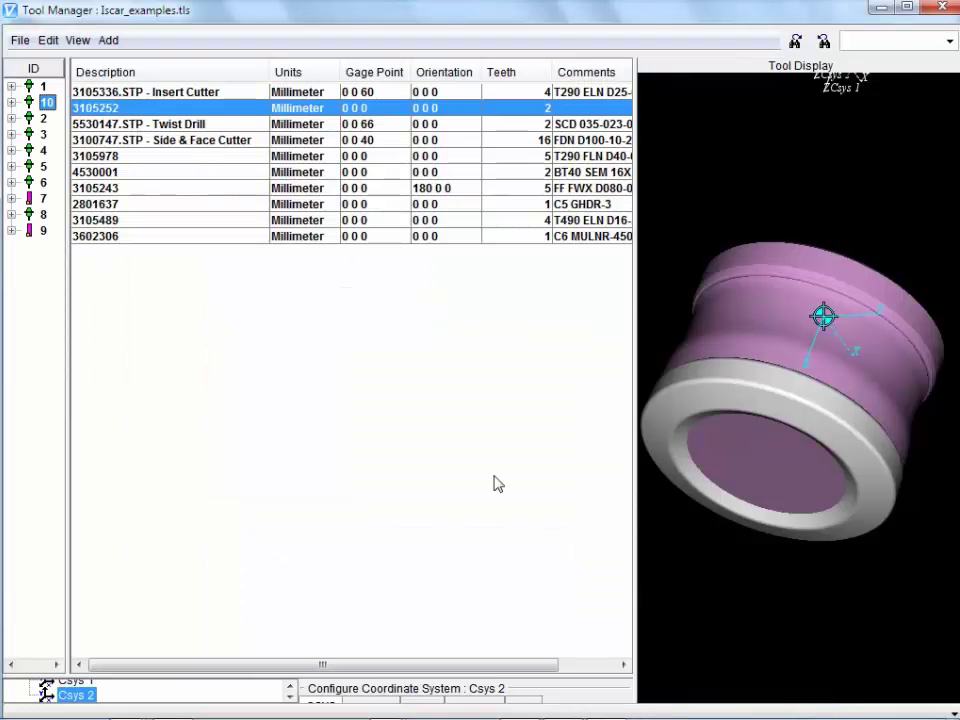
pyautogui.click(20, 41)
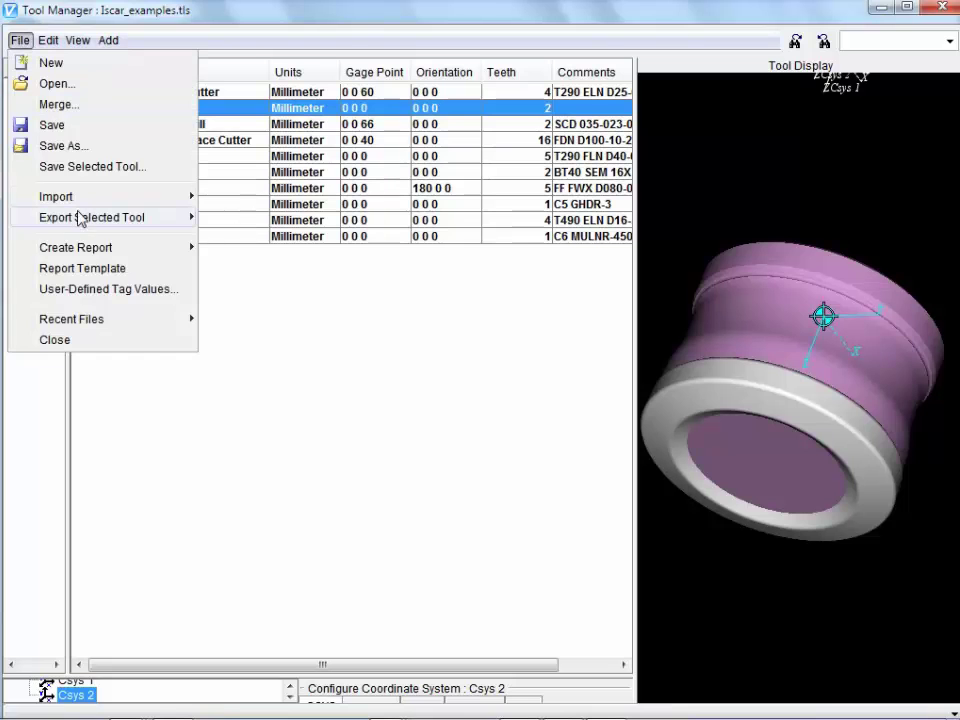
pyautogui.moveTo(101, 201)
pyautogui.click(287, 241)
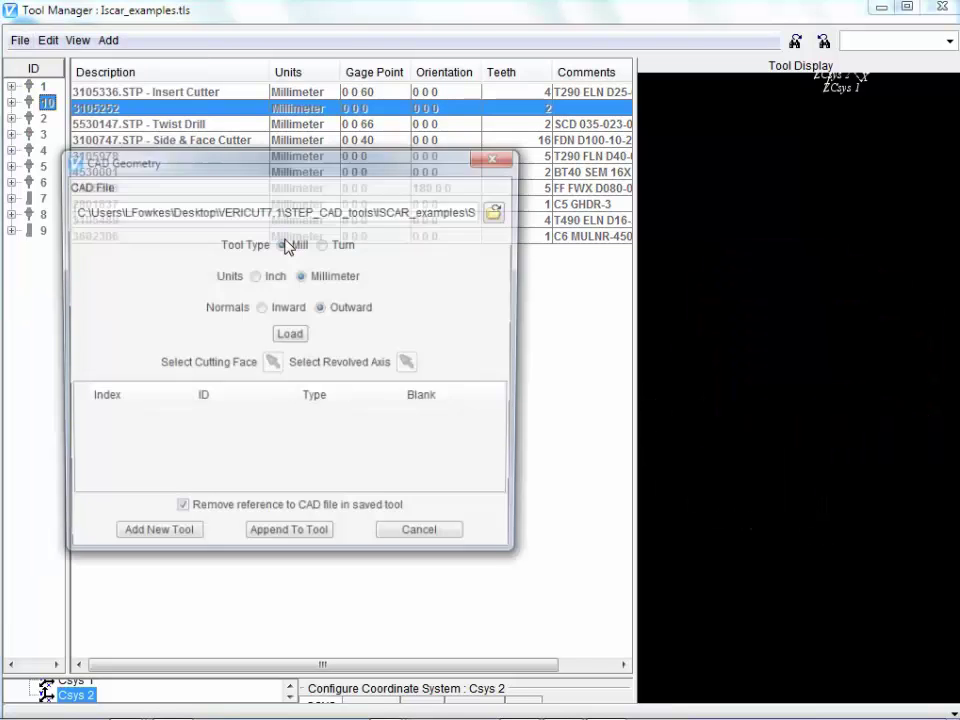
pyautogui.click(500, 211)
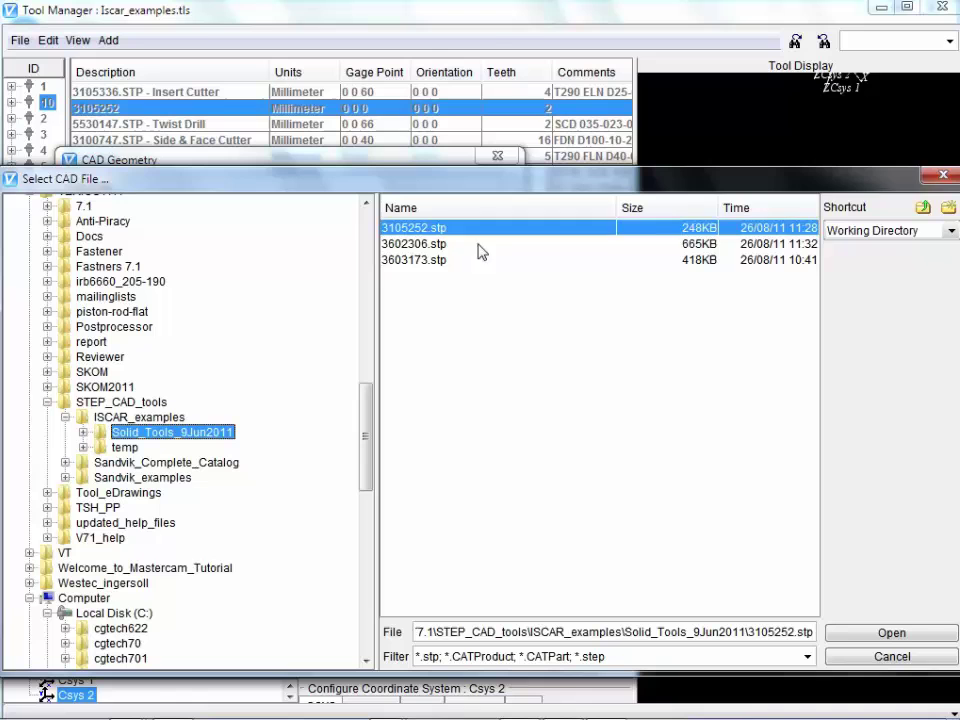
pyautogui.click(752, 210)
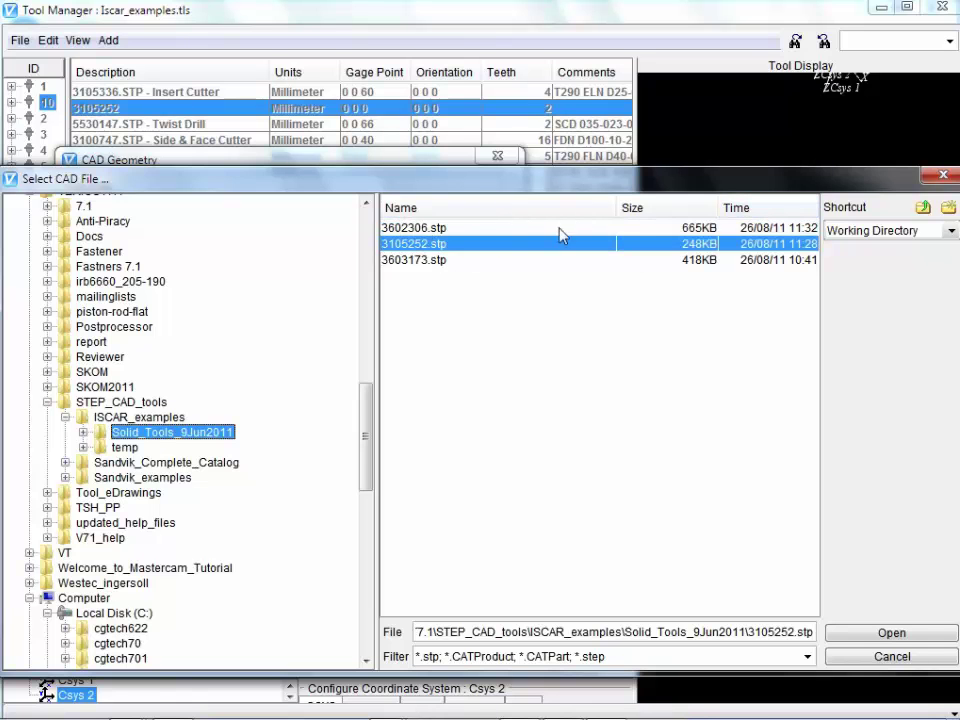
pyautogui.click(410, 228)
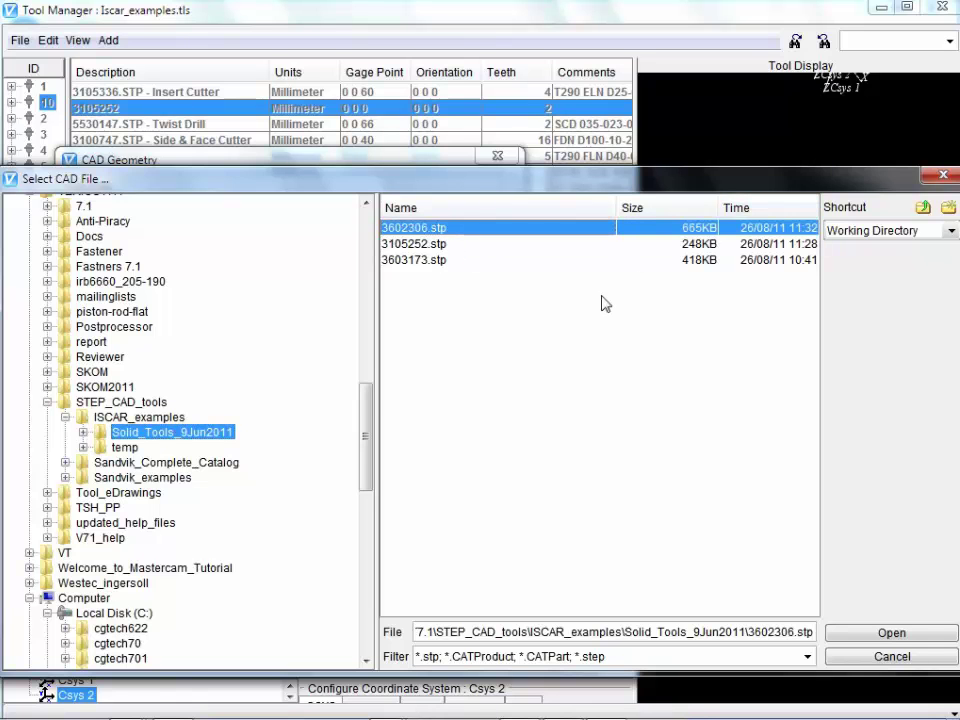
pyautogui.click(908, 634)
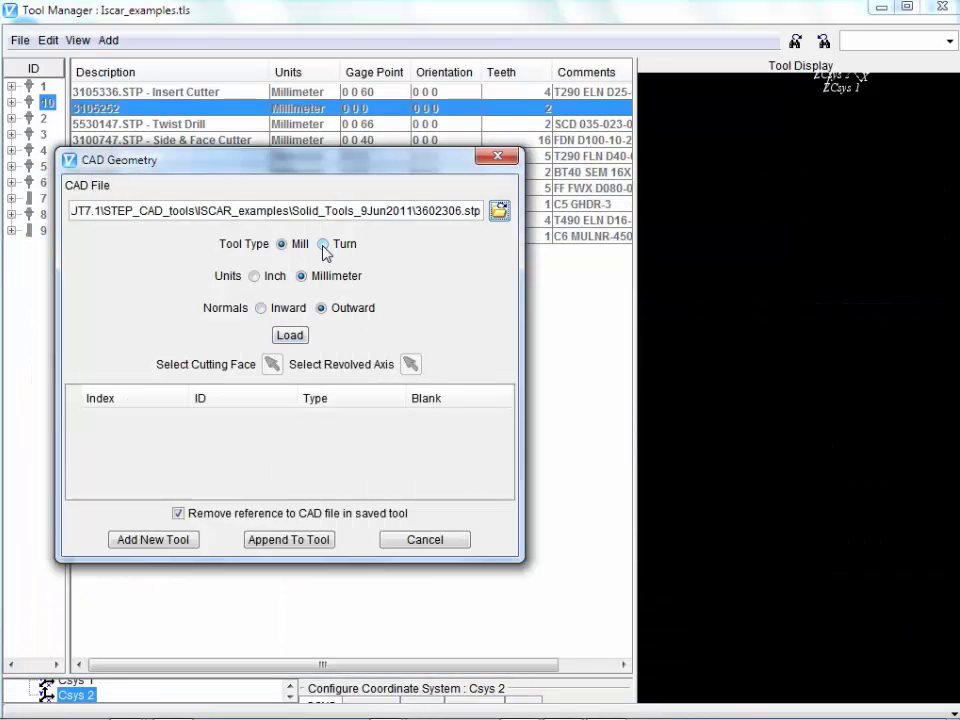
# Set Tool Type to Turn and load the 3602306 geometry.
pyautogui.click(323, 244)
pyautogui.click(290, 336)
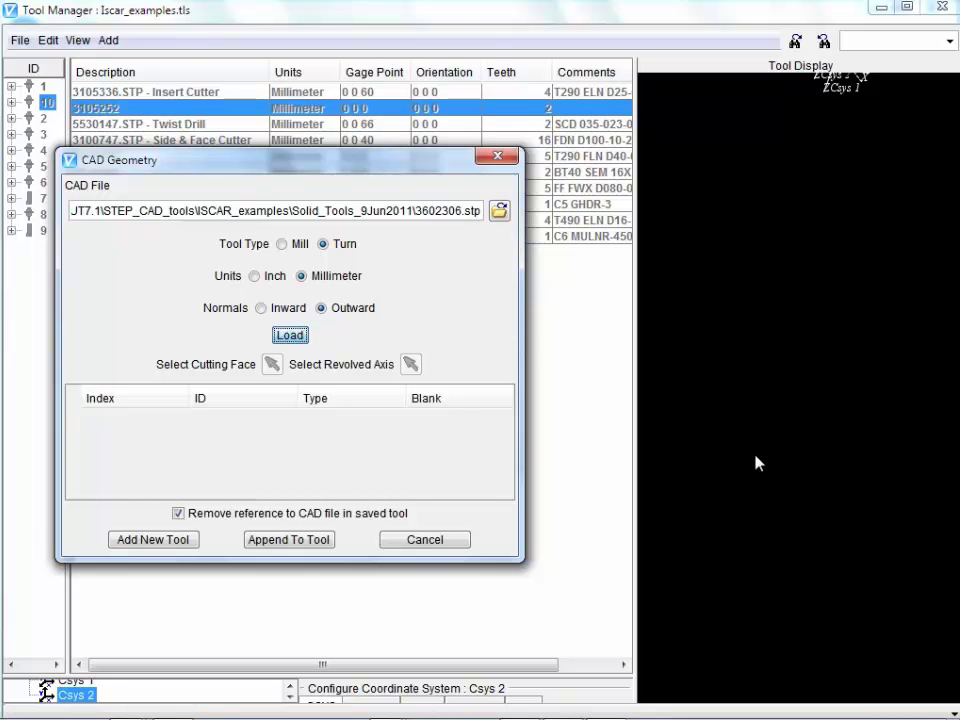
pyautogui.moveTo(733, 388); pyautogui.dragTo(875, 432)
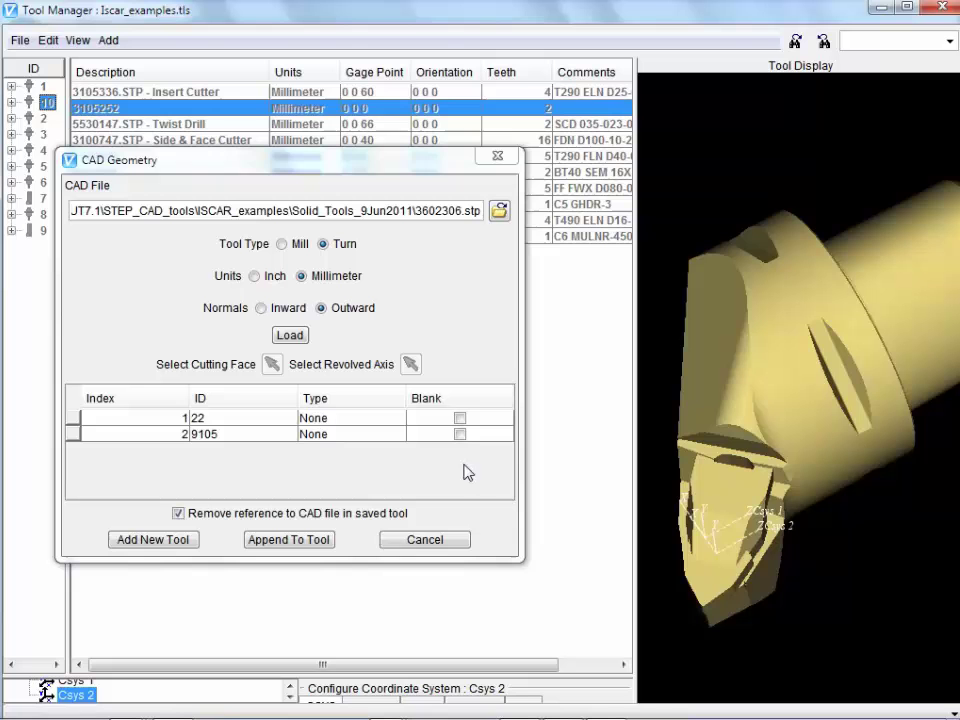
# Type solid 22 as Holder and solid 9105 as Insert.
pyautogui.click(826, 423)
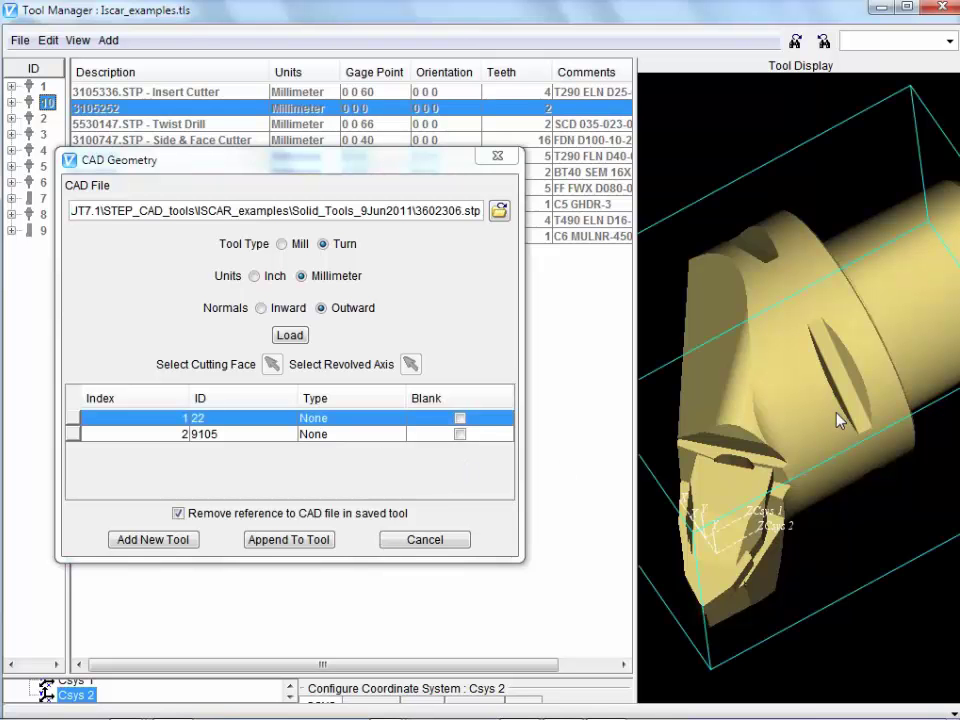
pyautogui.moveTo(826, 423); pyautogui.dragTo(799, 306)
pyautogui.click(356, 420)
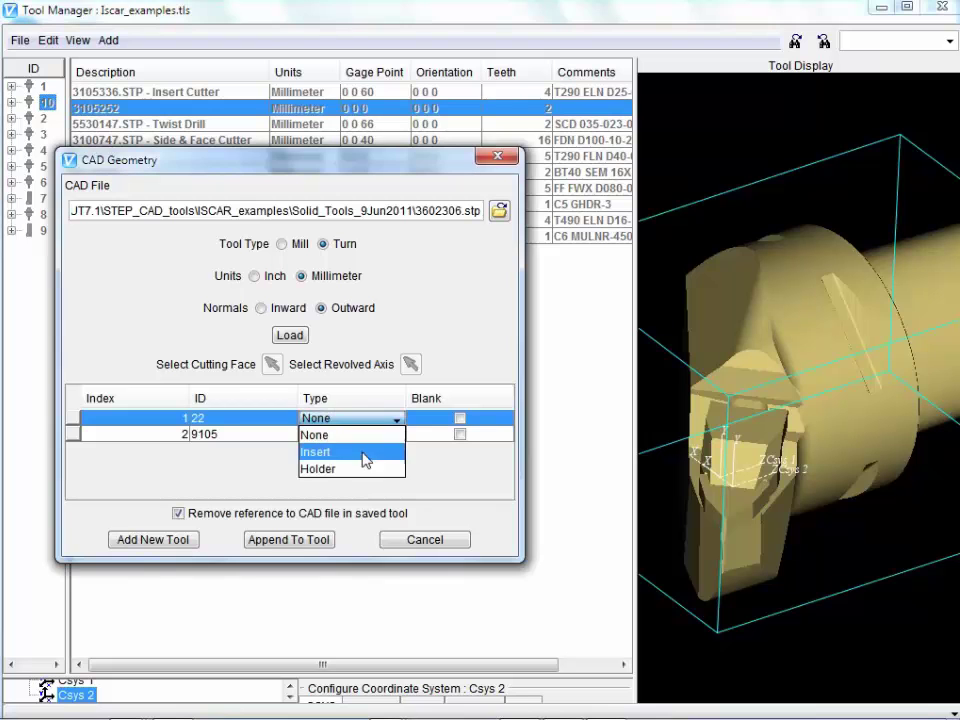
pyautogui.click(366, 476)
pyautogui.moveTo(840, 487); pyautogui.dragTo(880, 505)
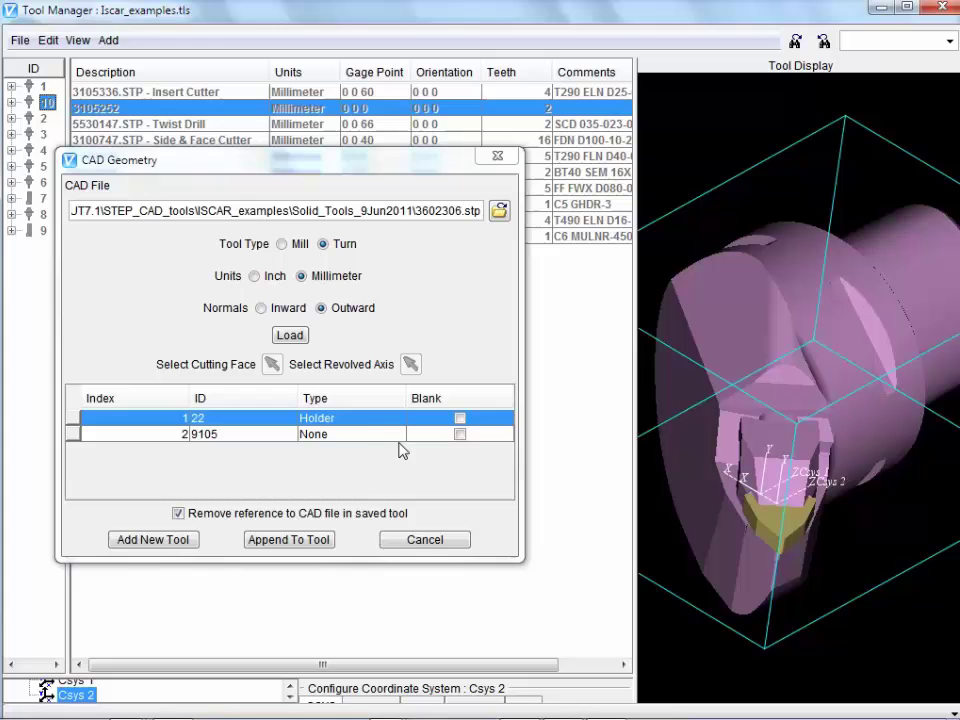
pyautogui.click(381, 441)
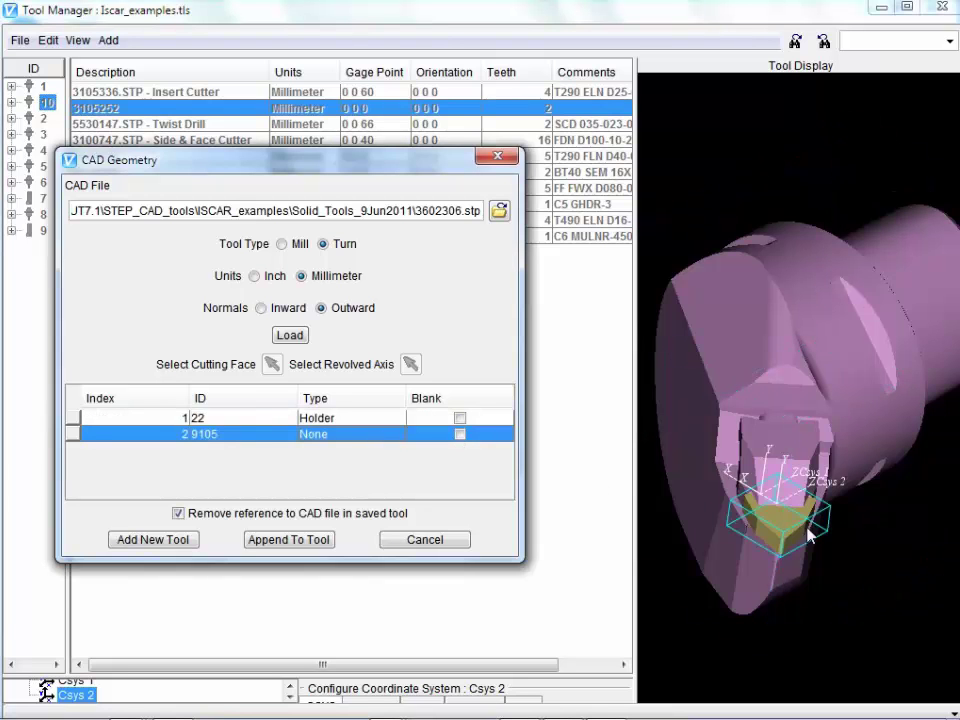
pyautogui.scroll(5, 790, 538)
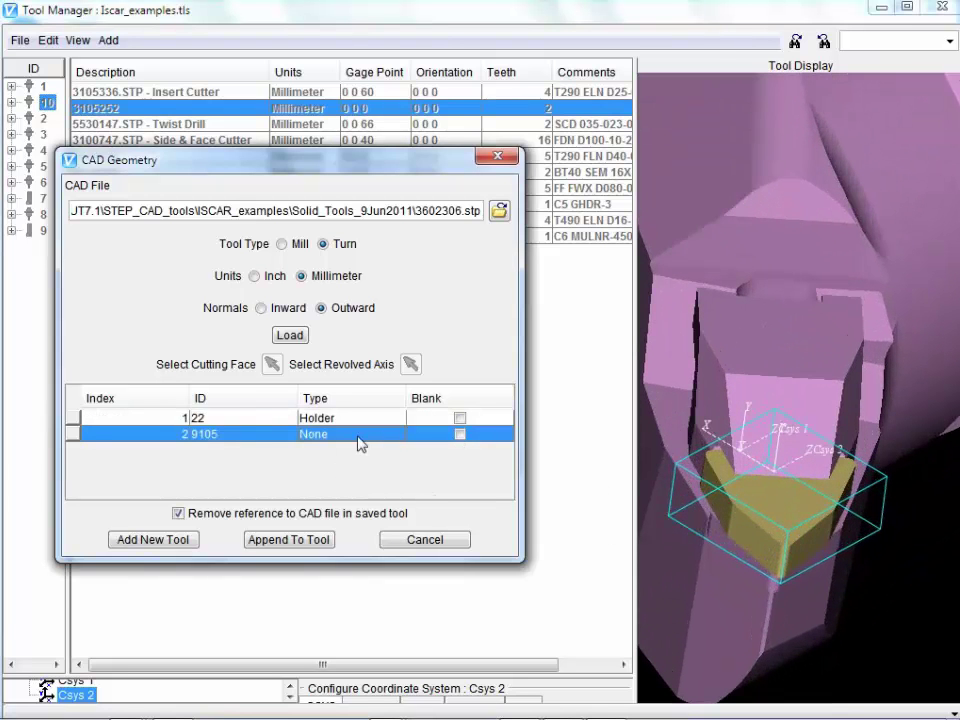
pyautogui.click(361, 441)
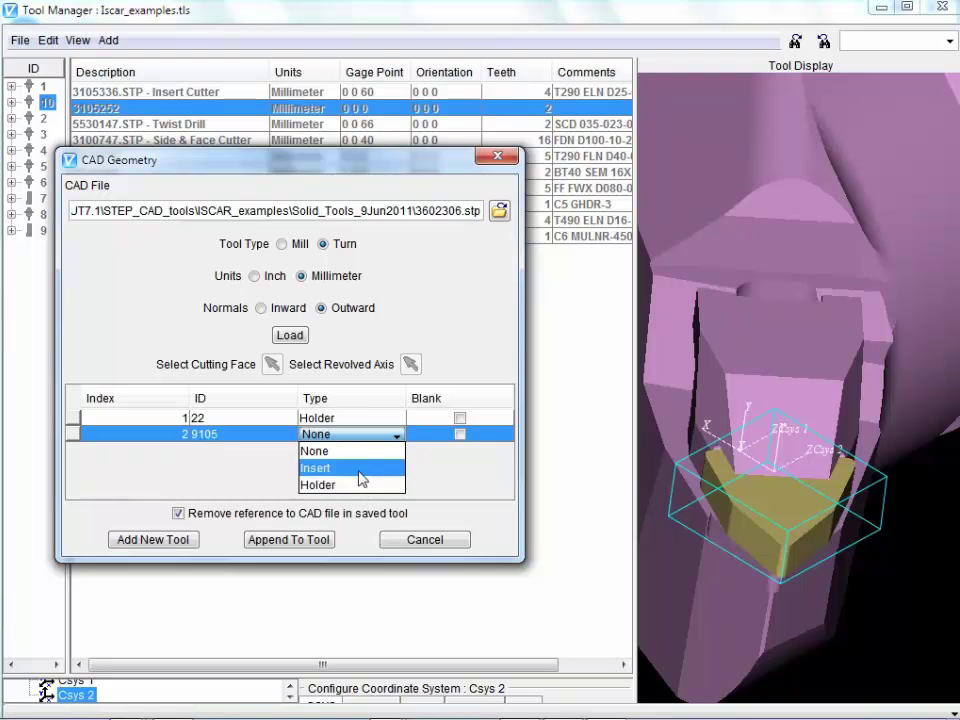
pyautogui.click(359, 470)
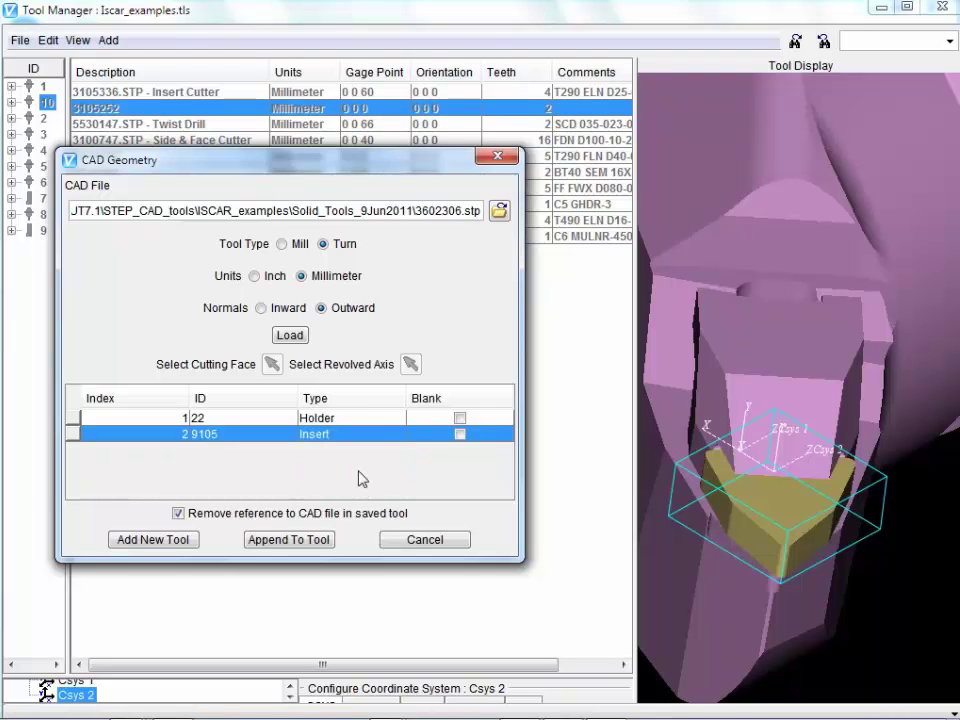
# Pick the insert's top face as cutting face and add the tool as new tool 3602306.
pyautogui.click(272, 364)
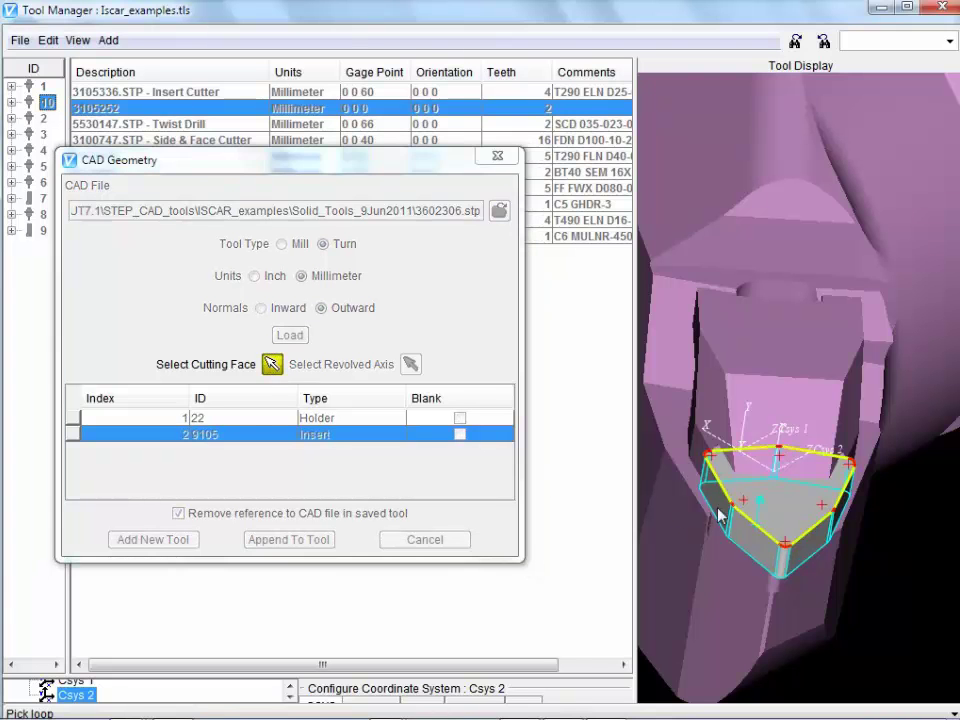
pyautogui.click(785, 495)
pyautogui.click(268, 366)
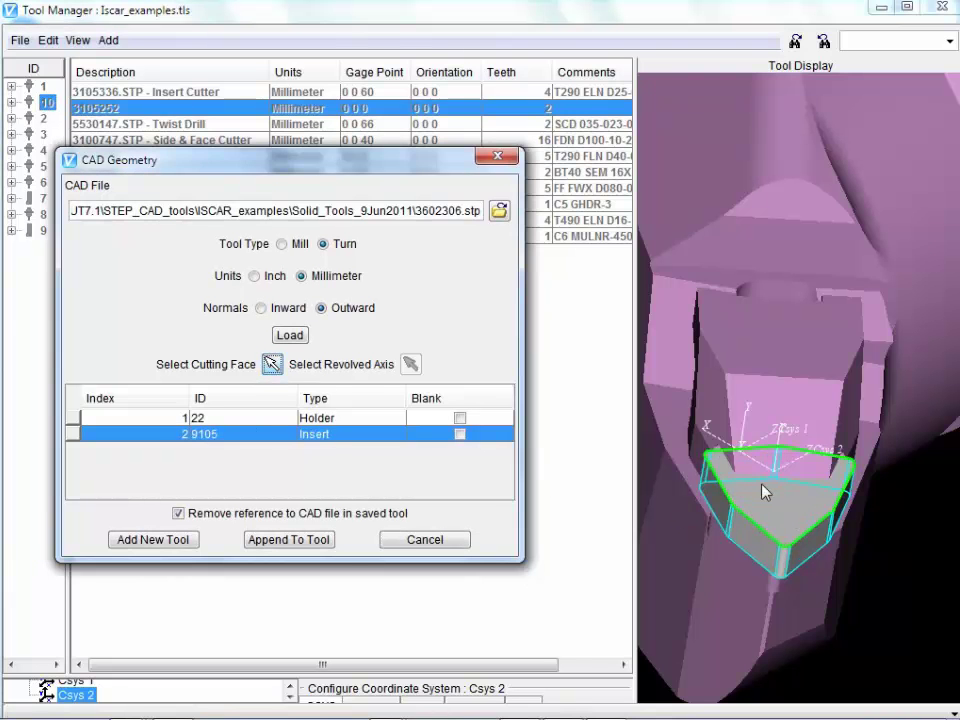
pyautogui.moveTo(720, 470); pyautogui.dragTo(812, 426)
pyautogui.click(150, 540)
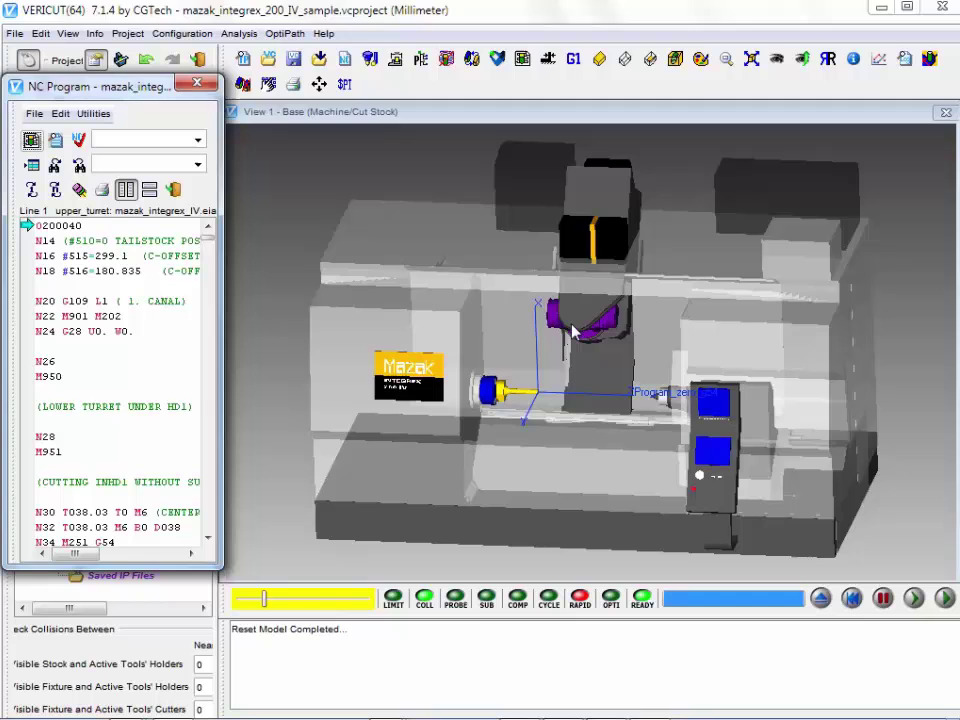
# Zoom in on the Mazak spindle and turret area and lower the animation speed slightly.
pyautogui.moveTo(442, 291); pyautogui.dragTo(678, 471)
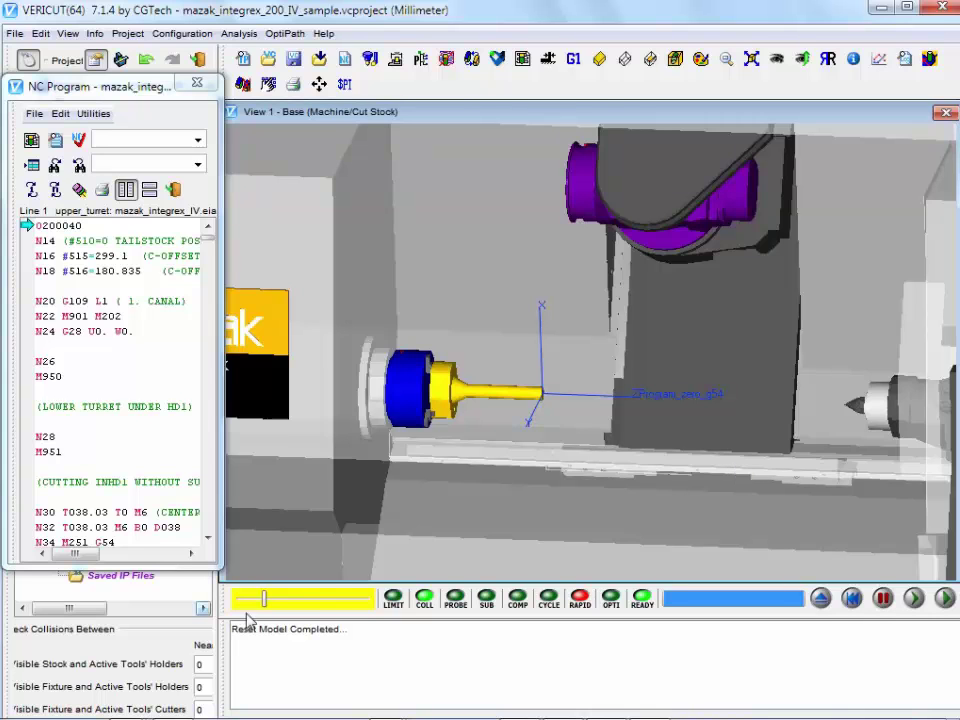
pyautogui.moveTo(264, 598); pyautogui.dragTo(251, 598)
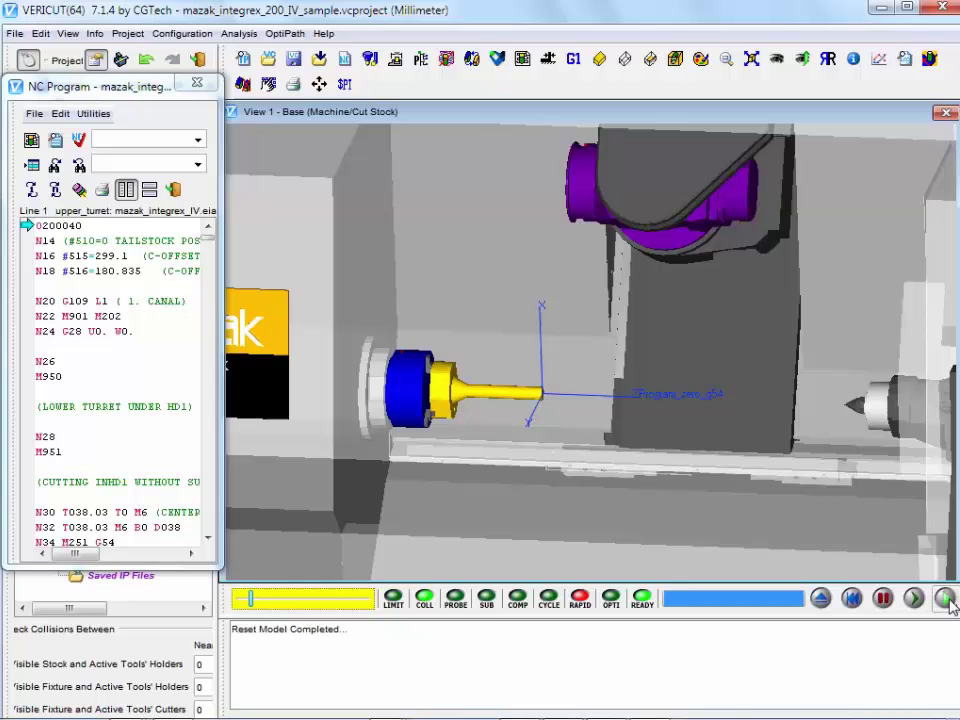
# Turn off Stop At Collision and Stop At Max Errors in the Play options.
pyautogui.moveTo(949, 601)
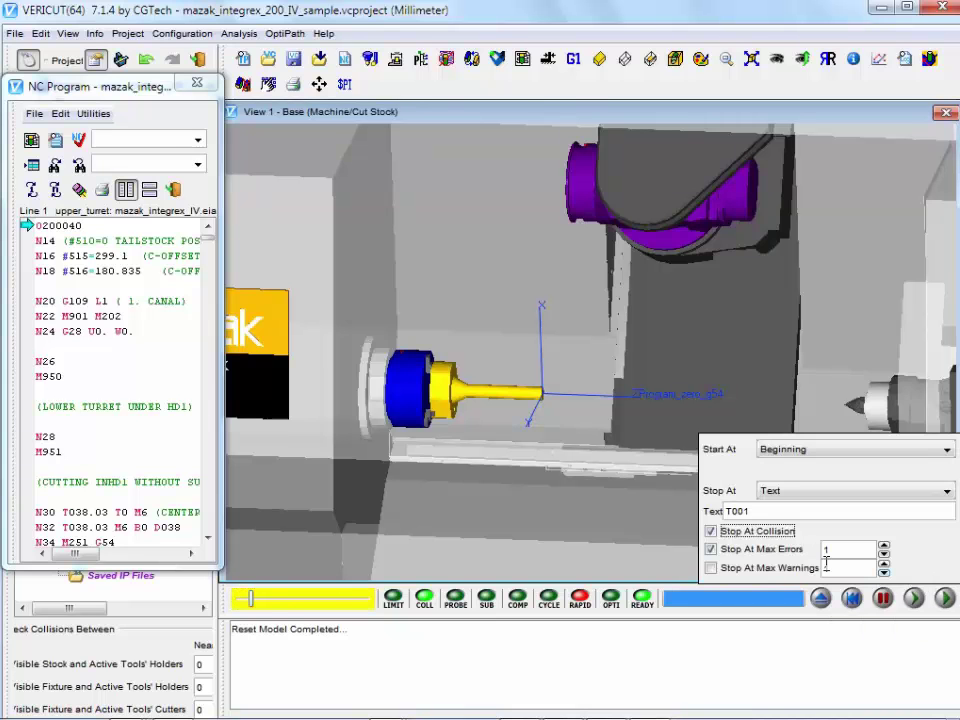
pyautogui.click(772, 538)
pyautogui.click(720, 551)
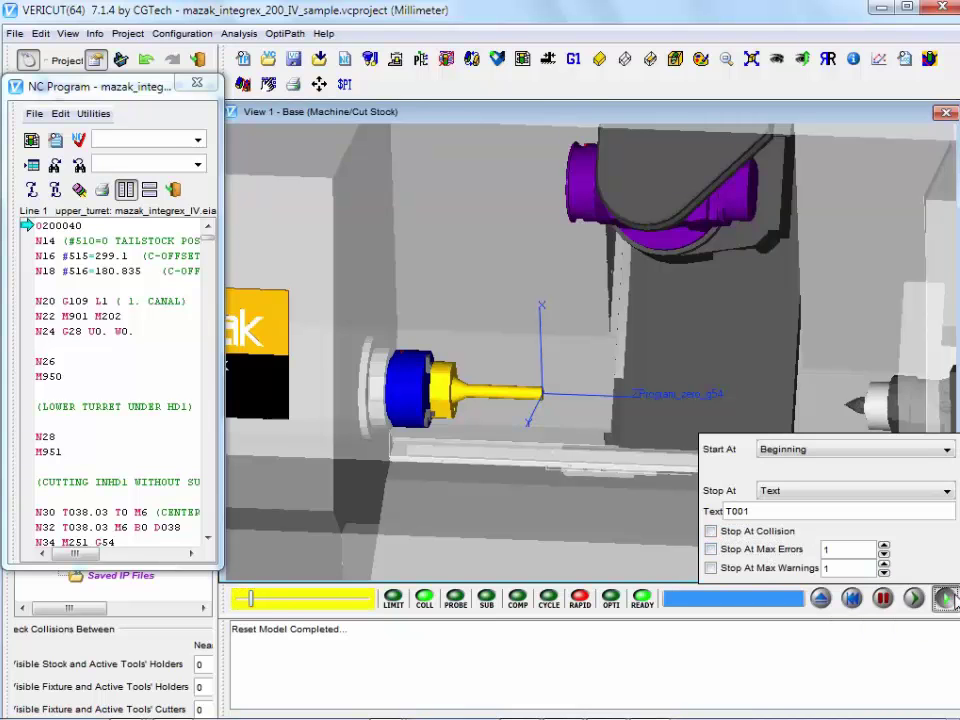
# Run the simulation, pausing and resuming, until it halts at T001, then switch to Skip Motions.
pyautogui.click(946, 601)
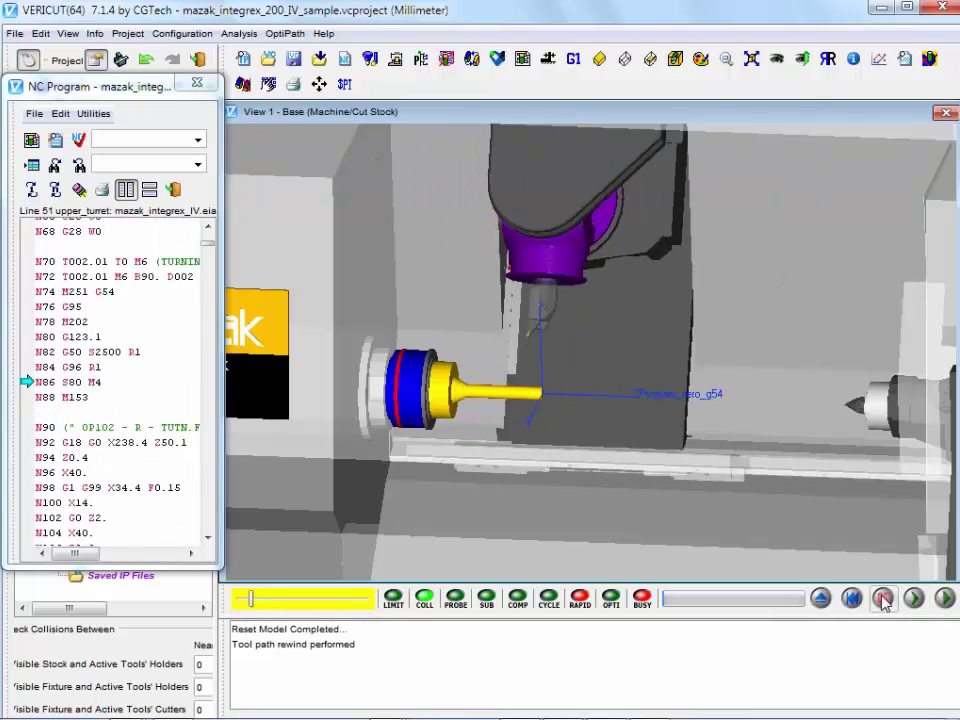
pyautogui.click(884, 600)
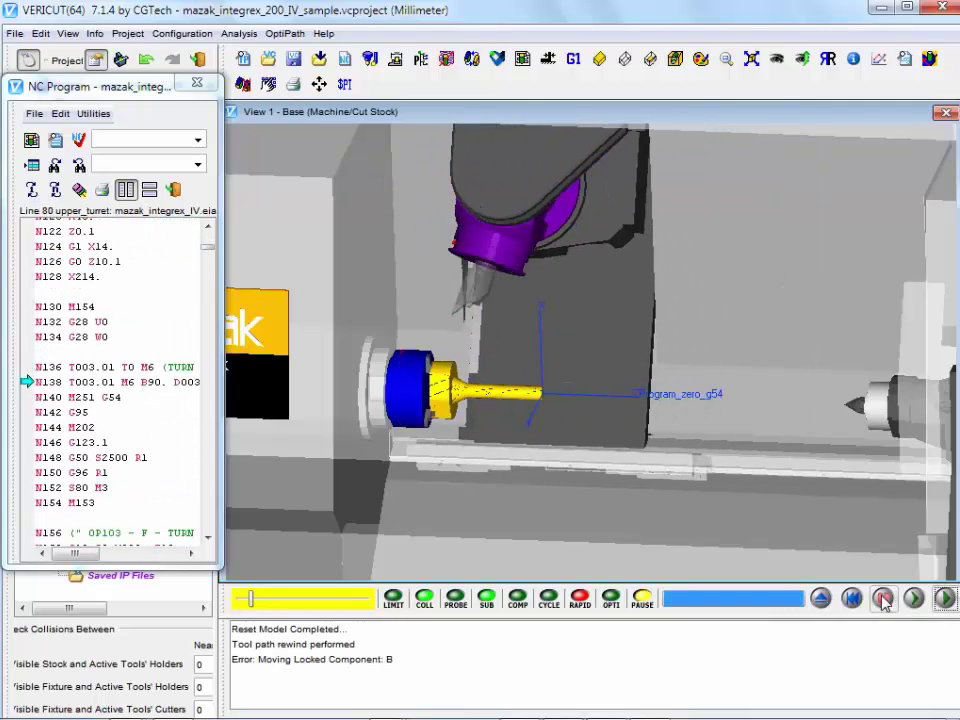
pyautogui.click(945, 598)
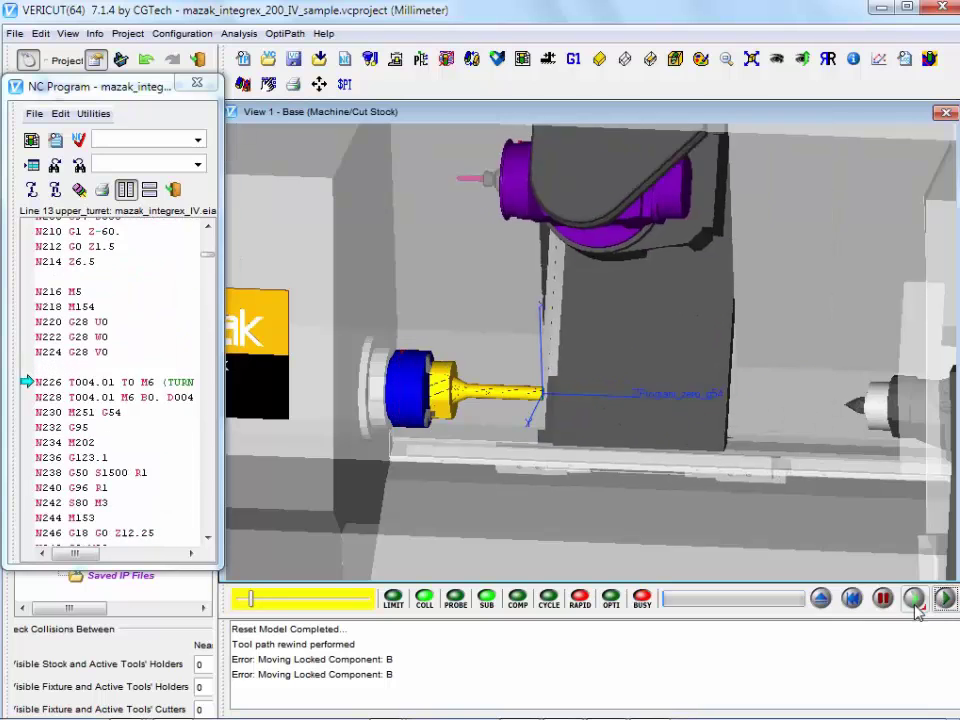
pyautogui.rightClick(945, 598)
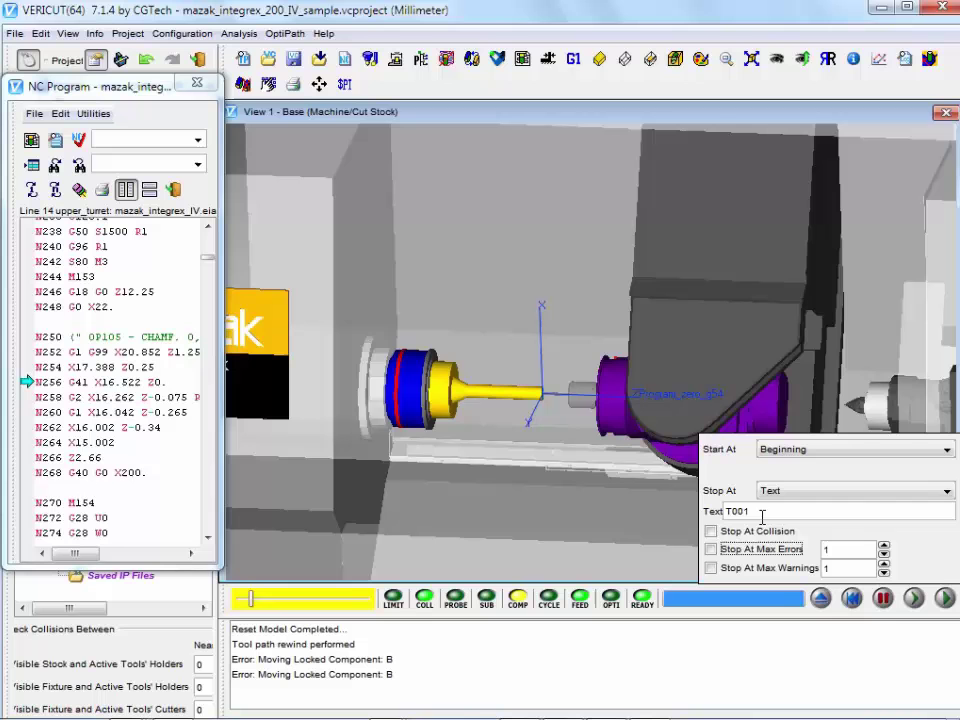
pyautogui.click(945, 598)
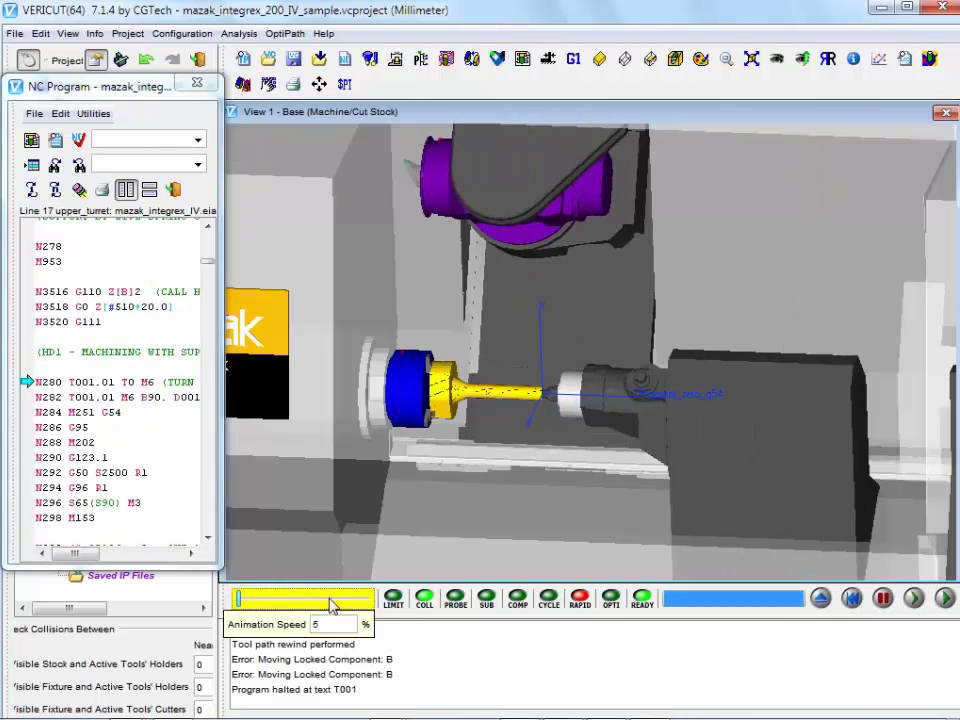
pyautogui.moveTo(238, 598); pyautogui.dragTo(338, 604)
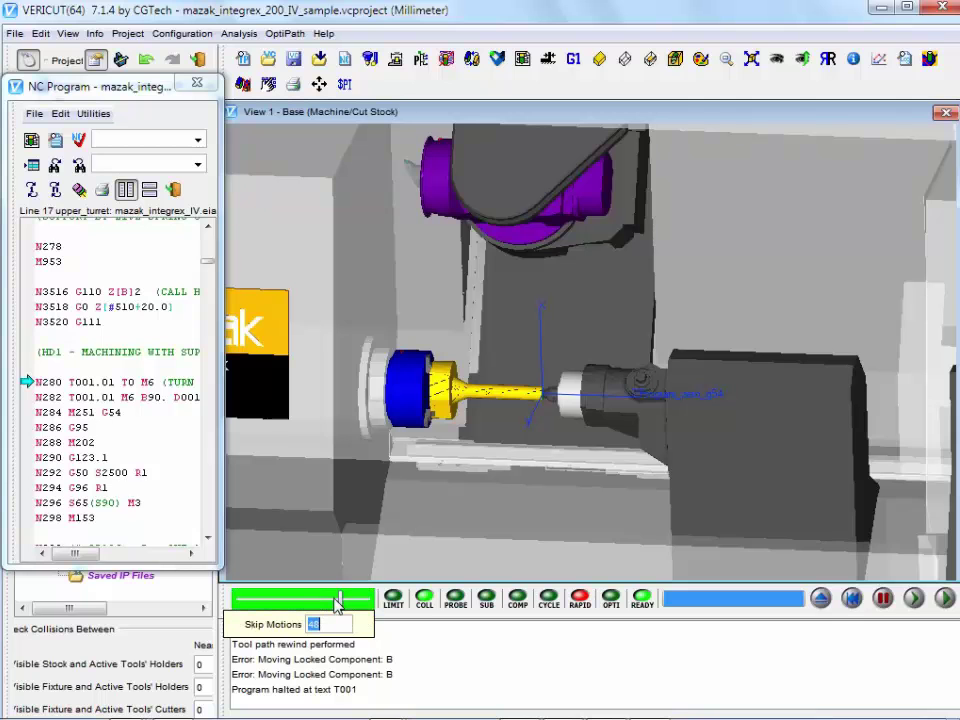
pyautogui.moveTo(465, 370); pyautogui.dragTo(371, 284)
pyautogui.scroll(5, 462, 203)
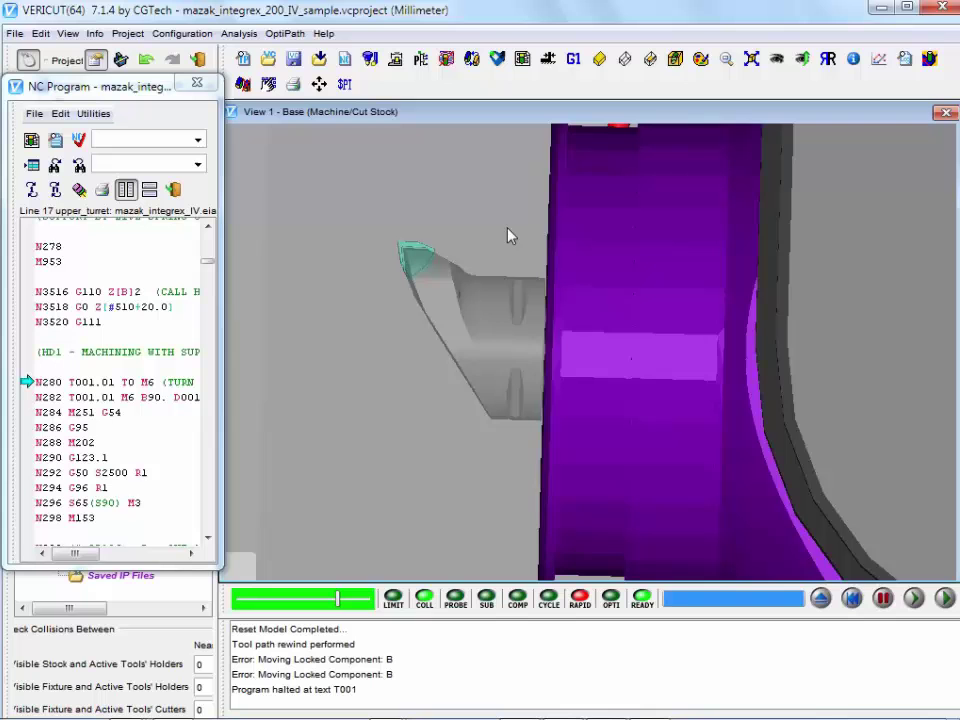
pyautogui.scroll(-5, 566, 405)
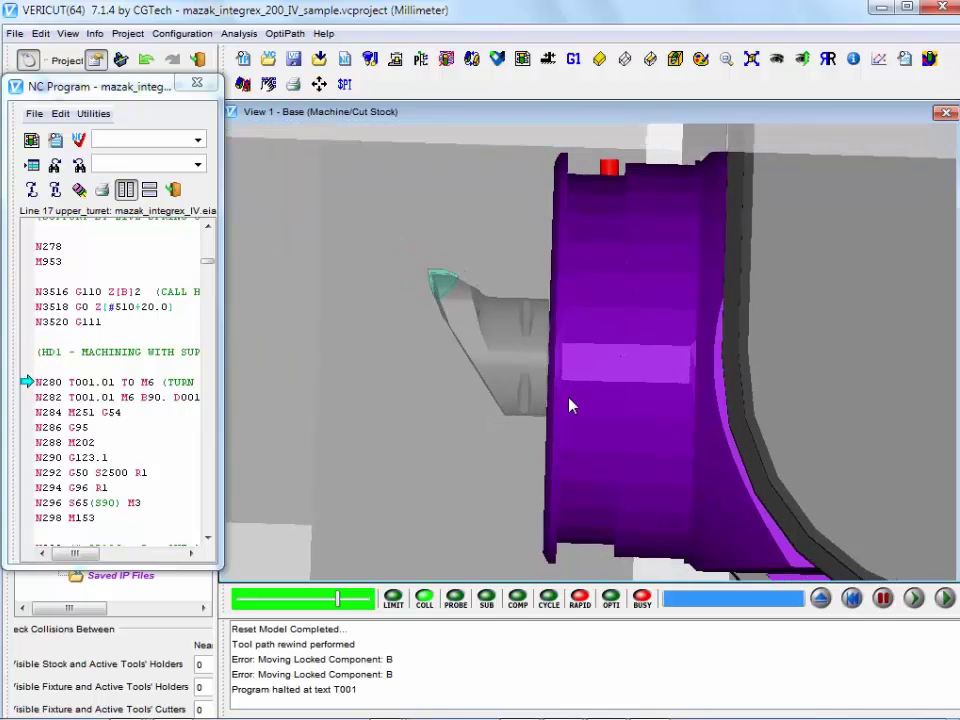
pyautogui.moveTo(575, 393); pyautogui.dragTo(546, 390)
pyautogui.scroll(-4, 559, 396)
pyautogui.scroll(-3, 565, 401)
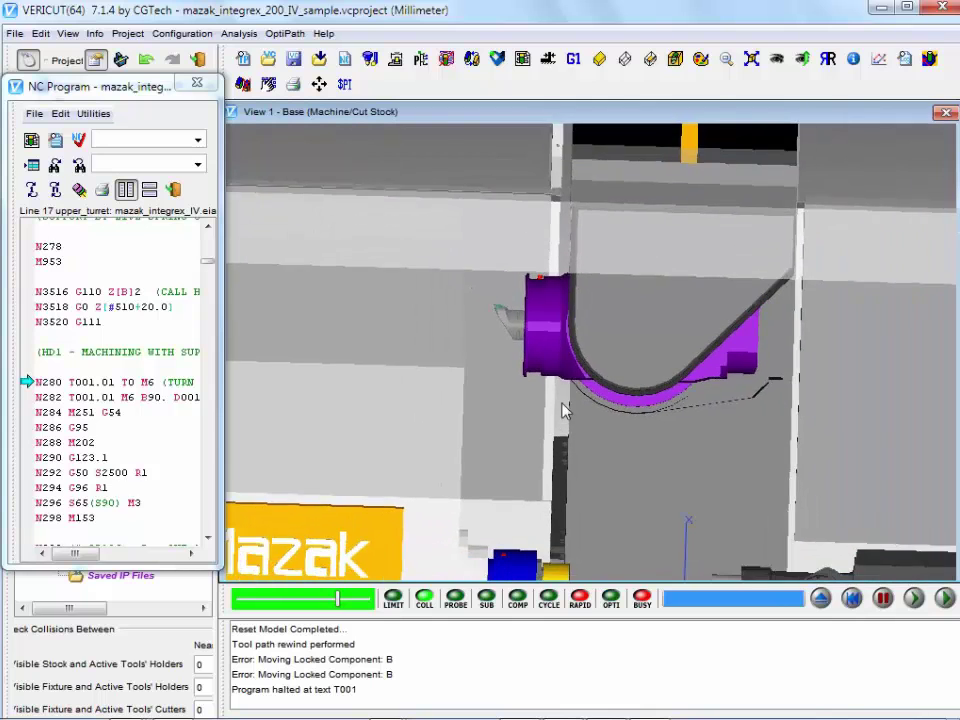
pyautogui.rightClick(561, 424)
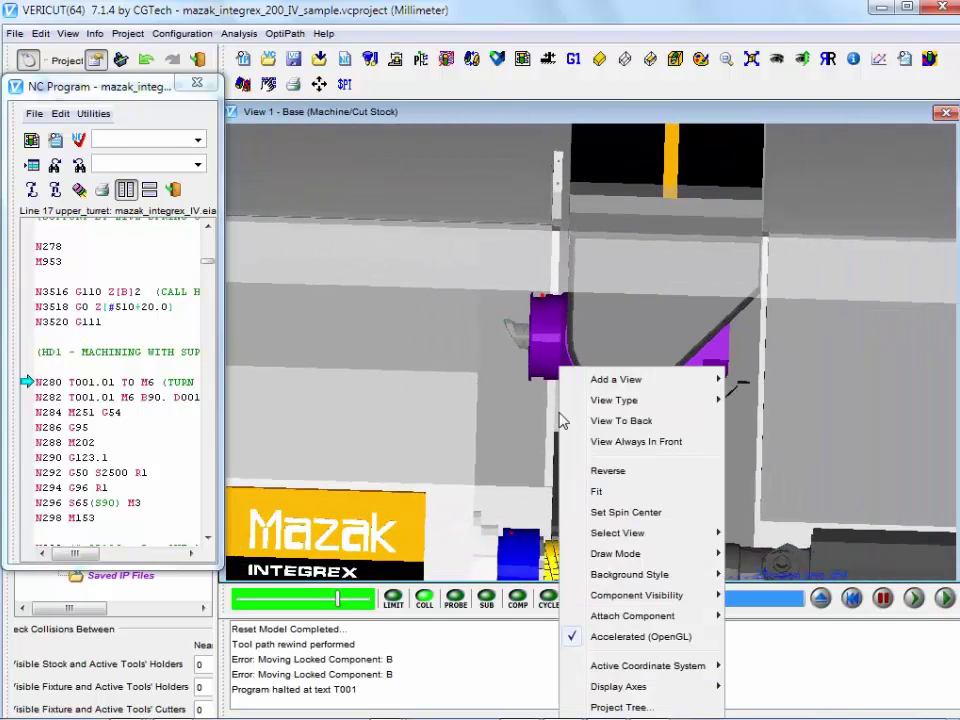
pyautogui.click(510, 450)
pyautogui.scroll(6, 580, 455)
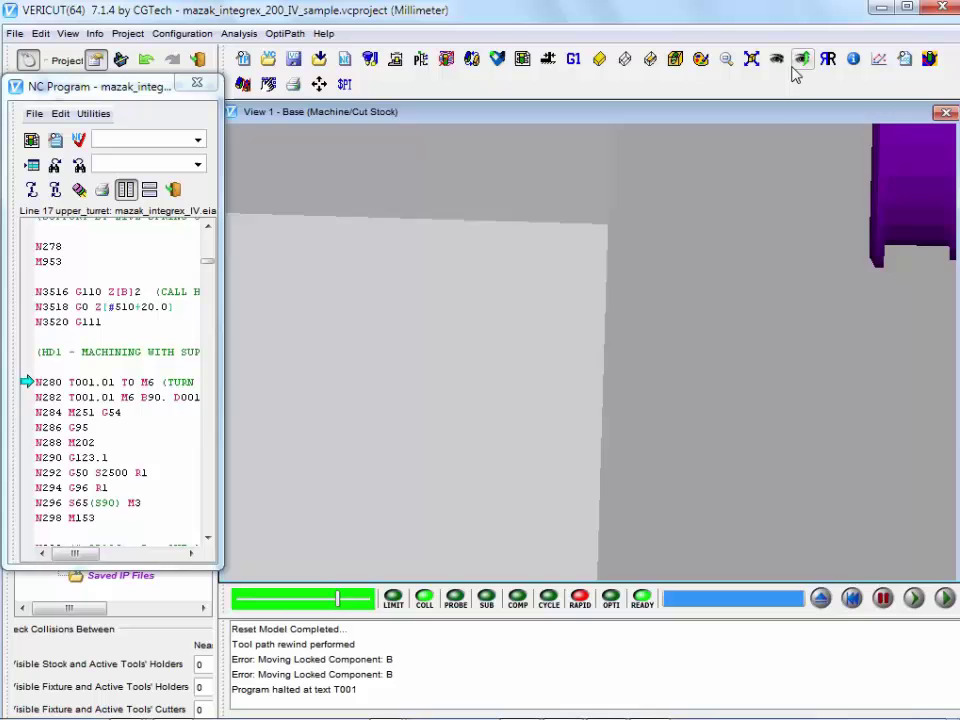
pyautogui.click(800, 60)
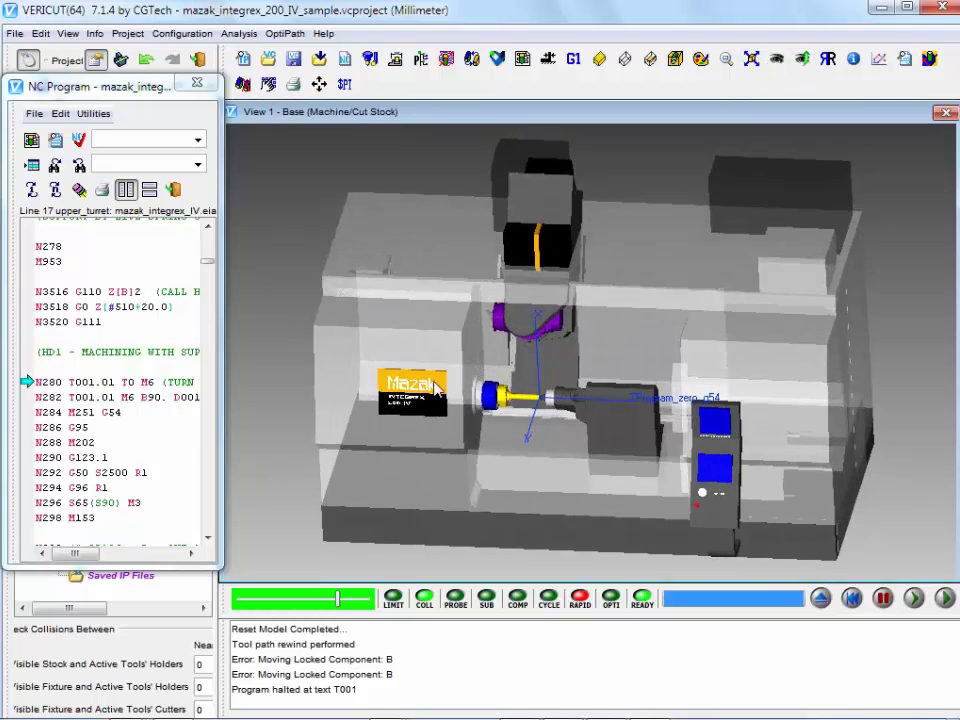
pyautogui.scroll(5, 645, 448)
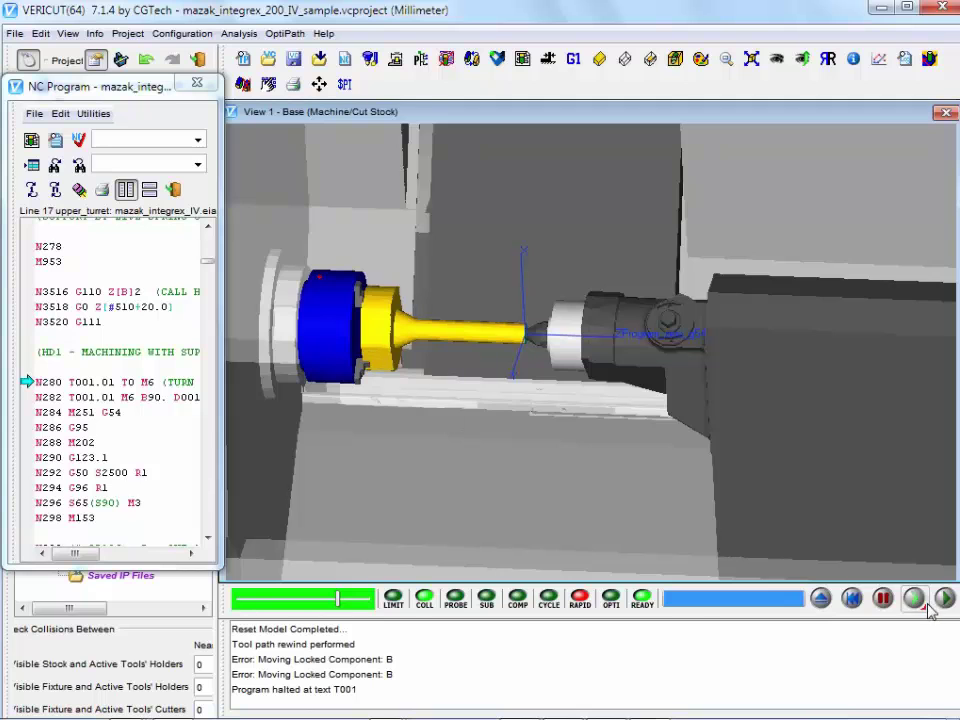
# Resume at Animation Speed with Stop At Max Errors at 1, halting on block N320.
pyautogui.click(274, 600)
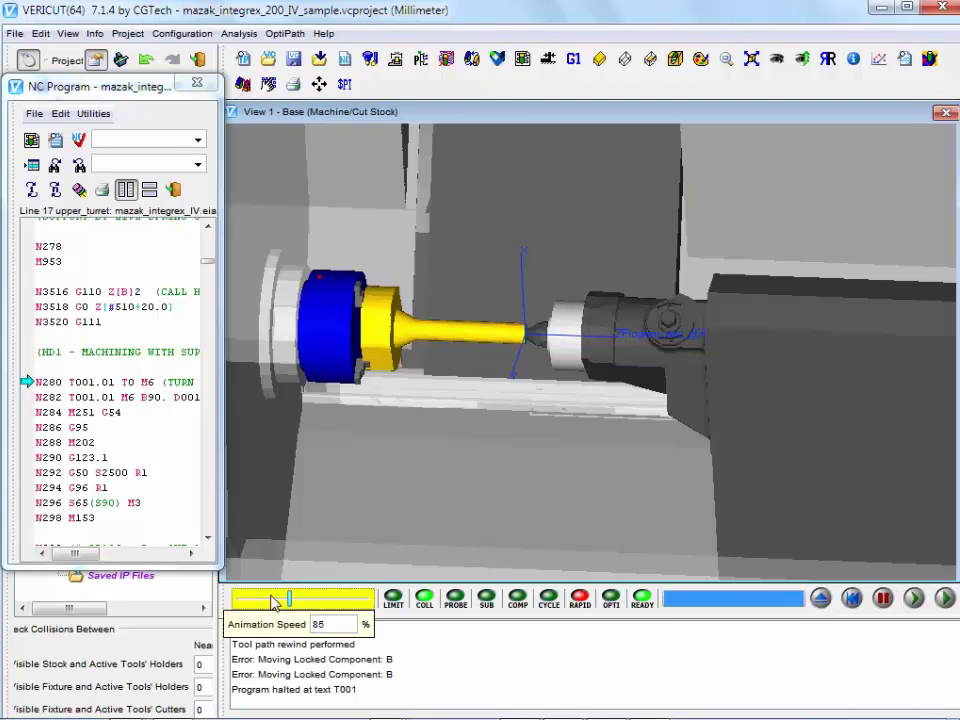
pyautogui.click(916, 599)
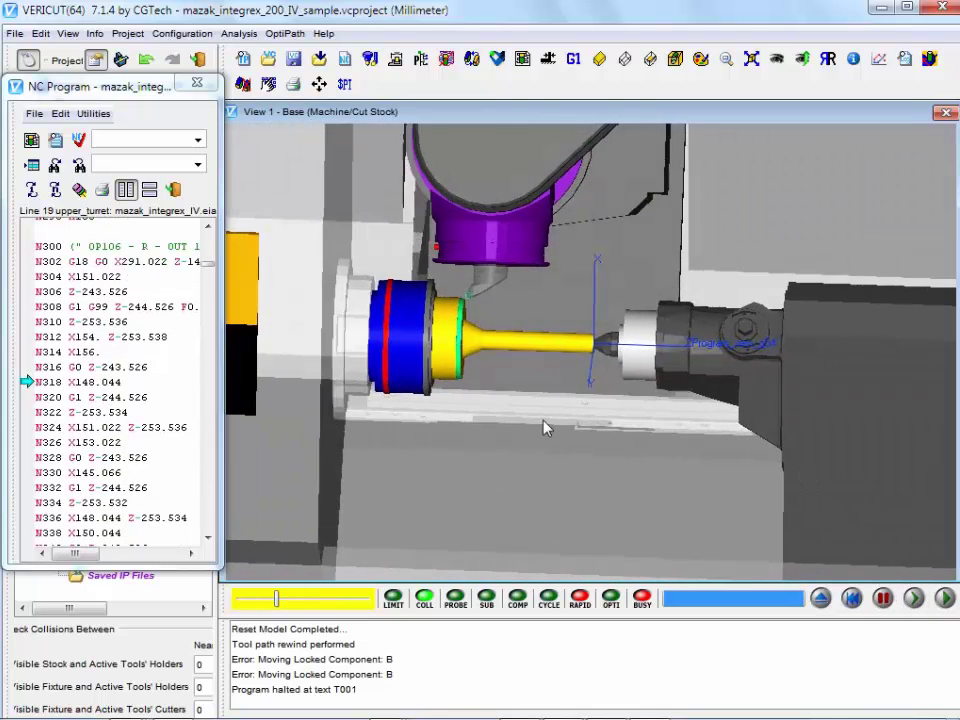
pyautogui.scroll(5, 418, 263)
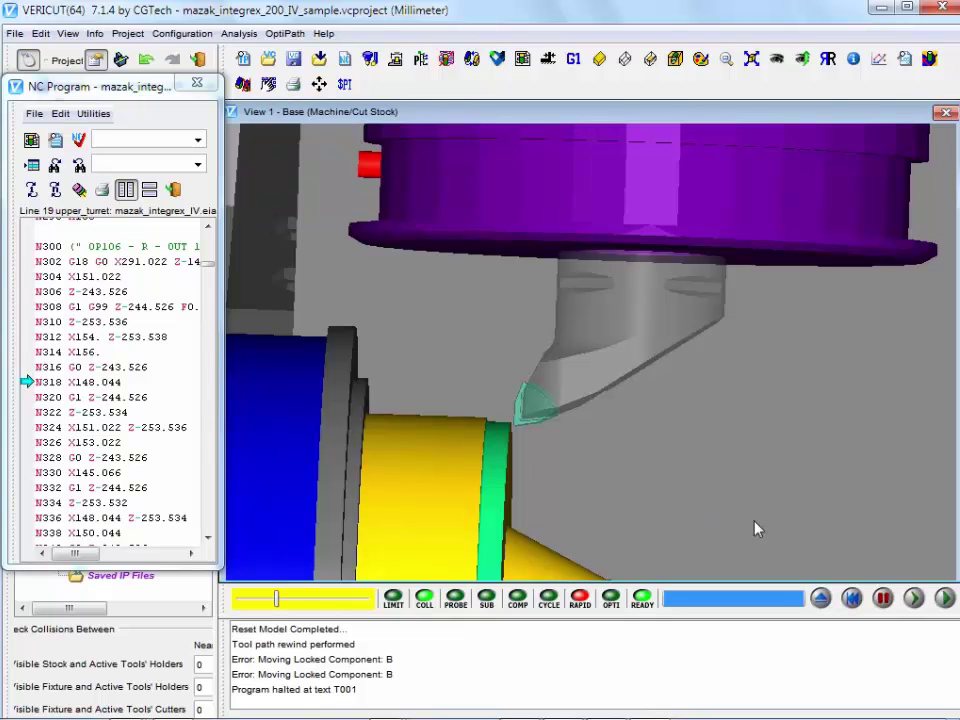
pyautogui.rightClick(946, 600)
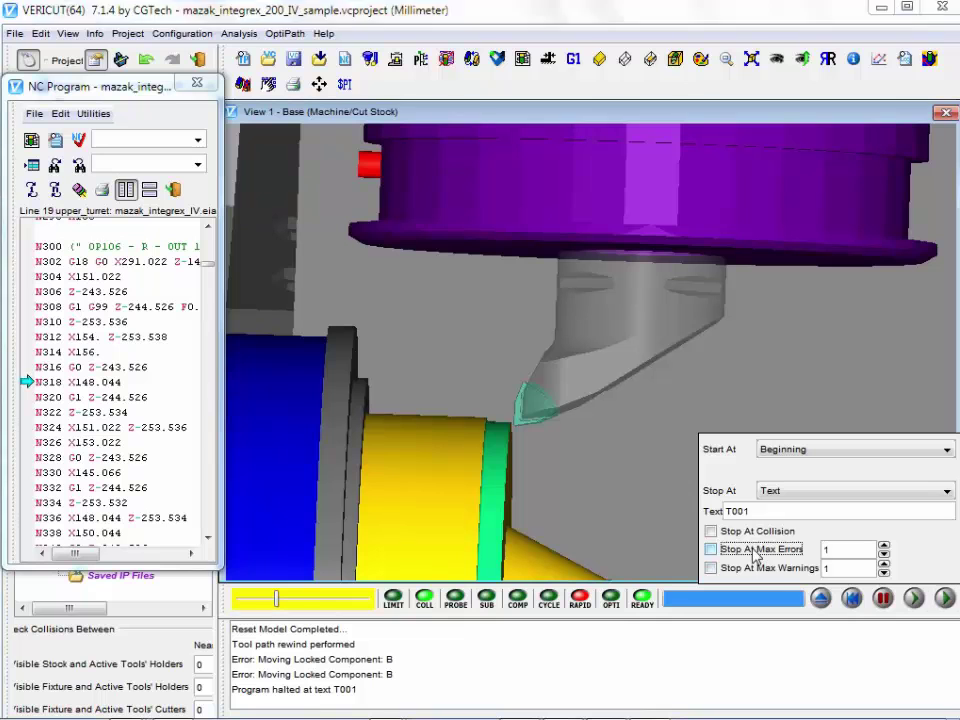
pyautogui.click(711, 549)
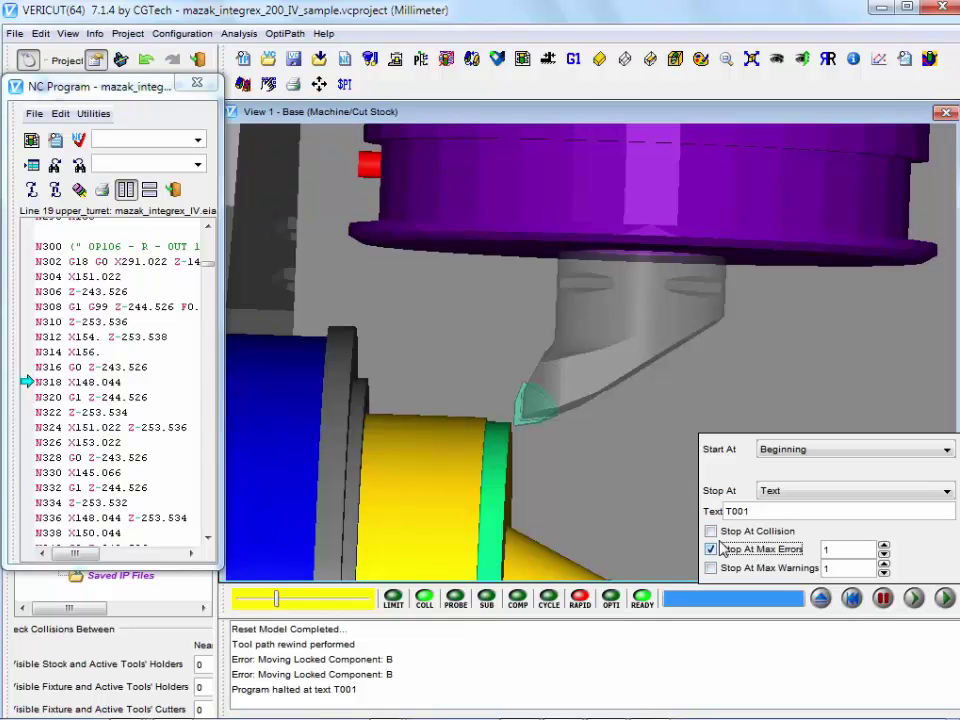
pyautogui.click(945, 599)
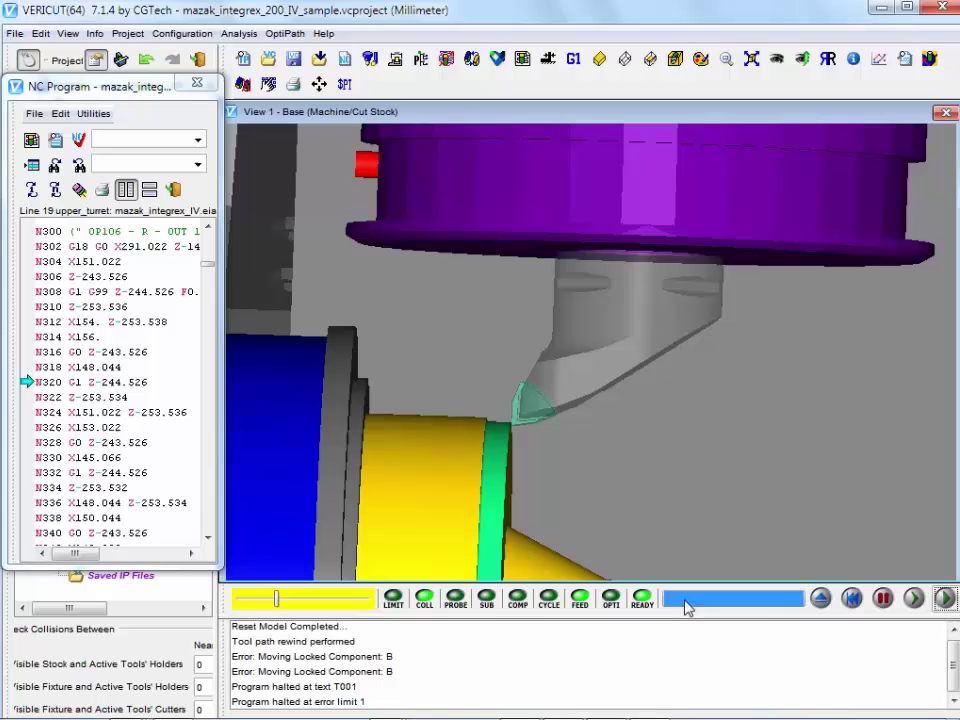
# Continue to the near-miss halt at N570 and orbit to inspect the red fixture and tool.
pyautogui.click(946, 600)
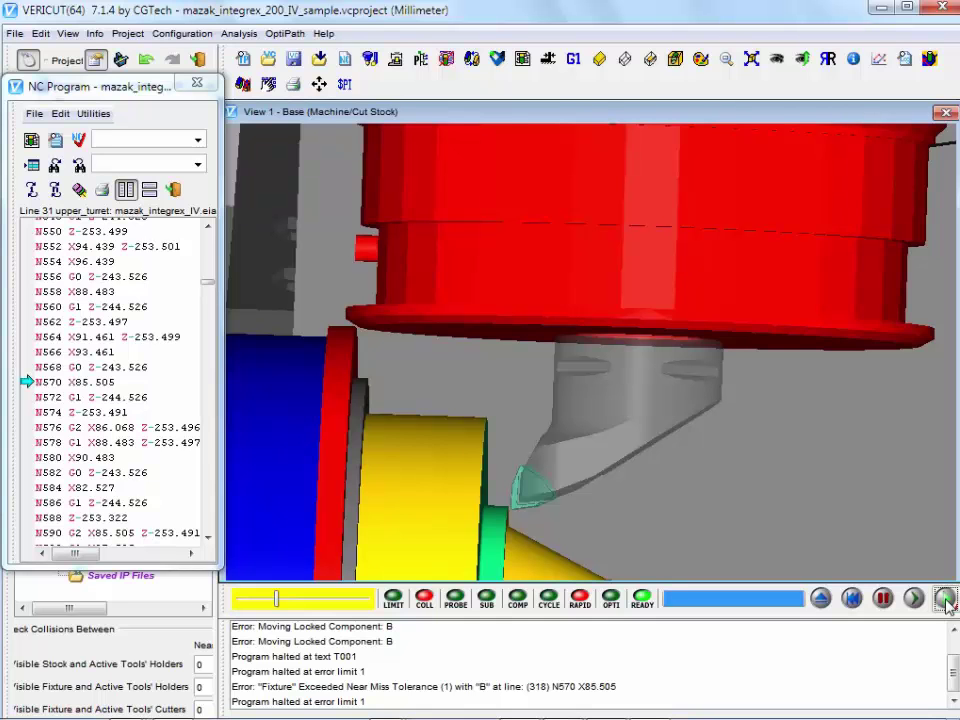
pyautogui.moveTo(403, 463); pyautogui.dragTo(378, 388)
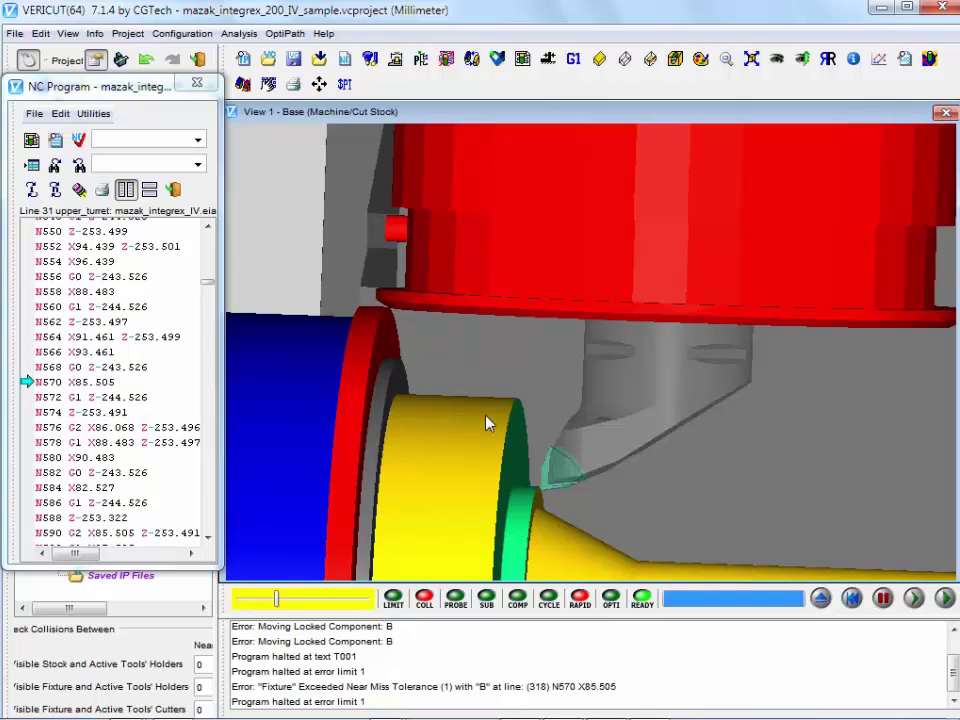
pyautogui.moveTo(510, 410); pyautogui.dragTo(516, 388)
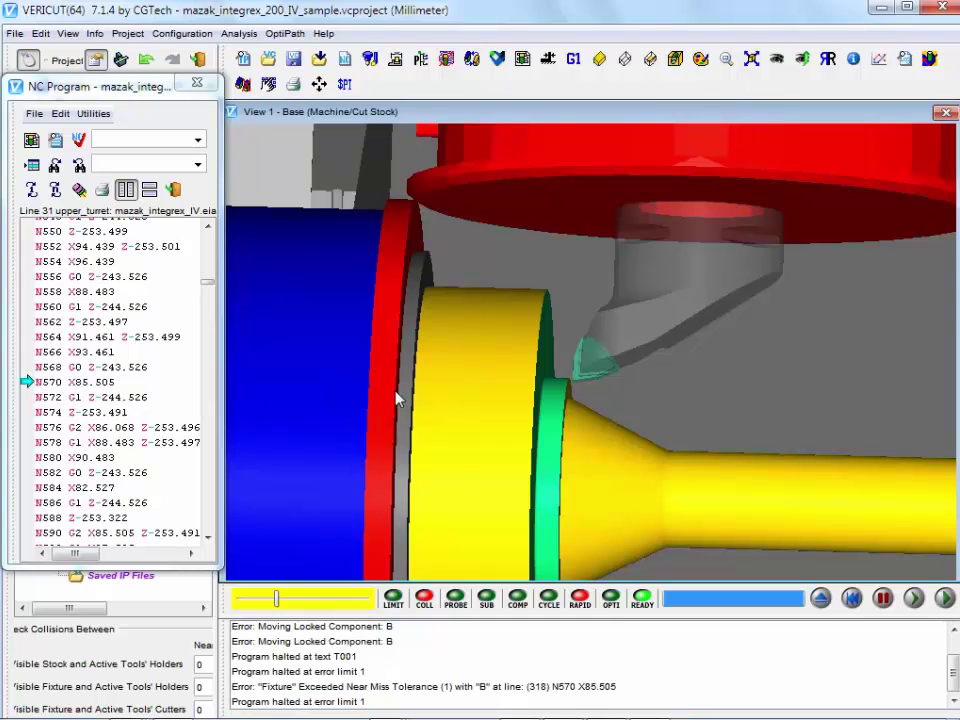
pyautogui.moveTo(153, 92); pyautogui.dragTo(150, 129)
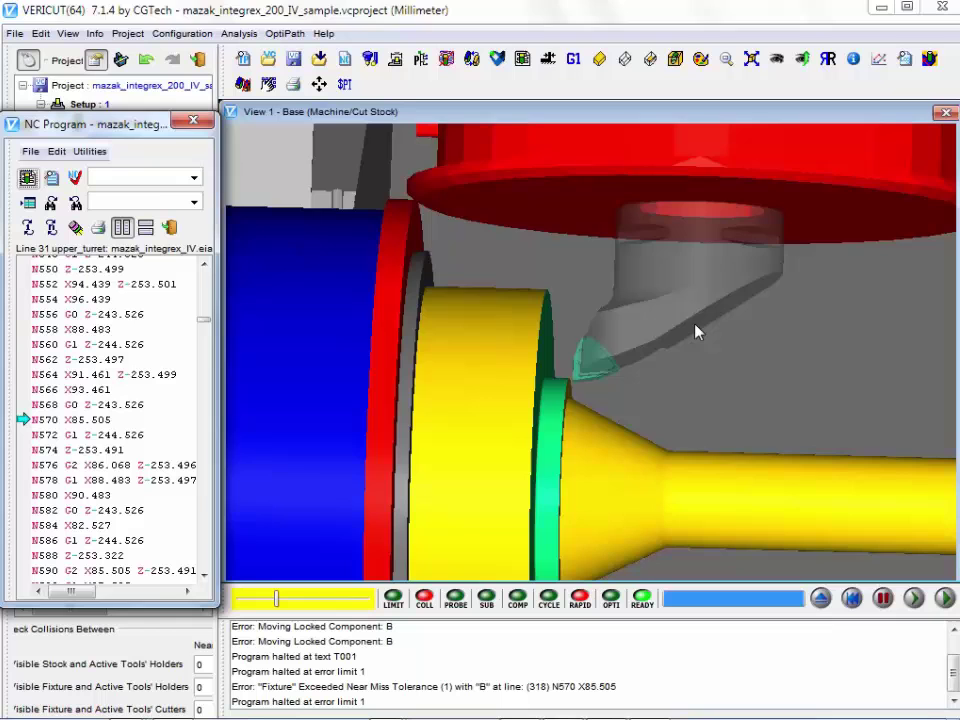
pyautogui.moveTo(615, 321); pyautogui.dragTo(615, 332)
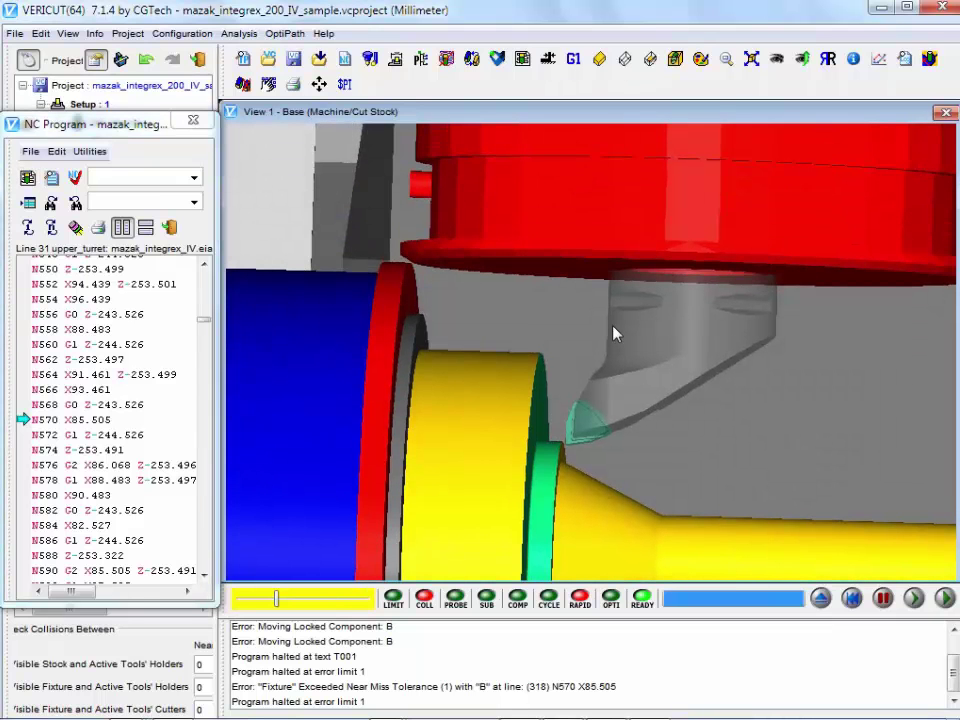